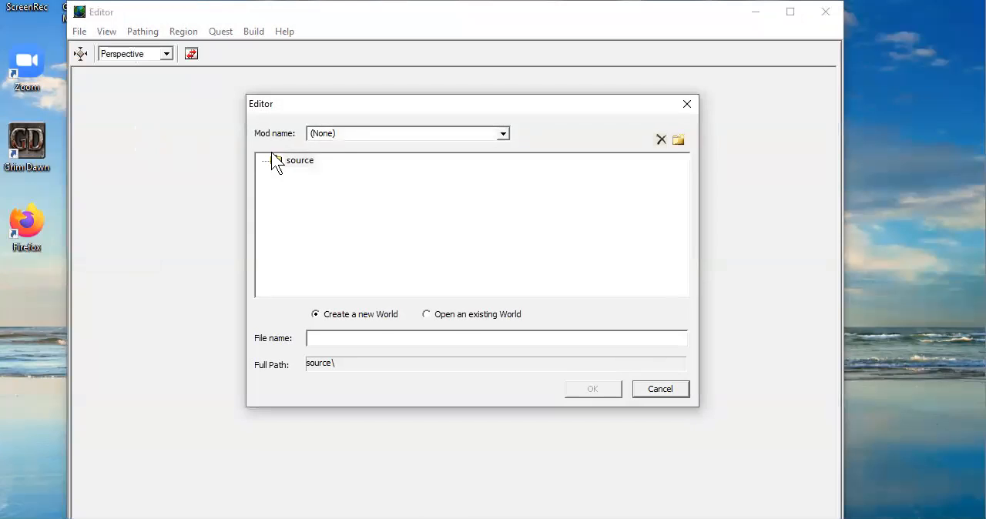
Open the existing world TutorialWorld.wrl from the Maps folder of the ModdingTutorial mod
click(502, 134)
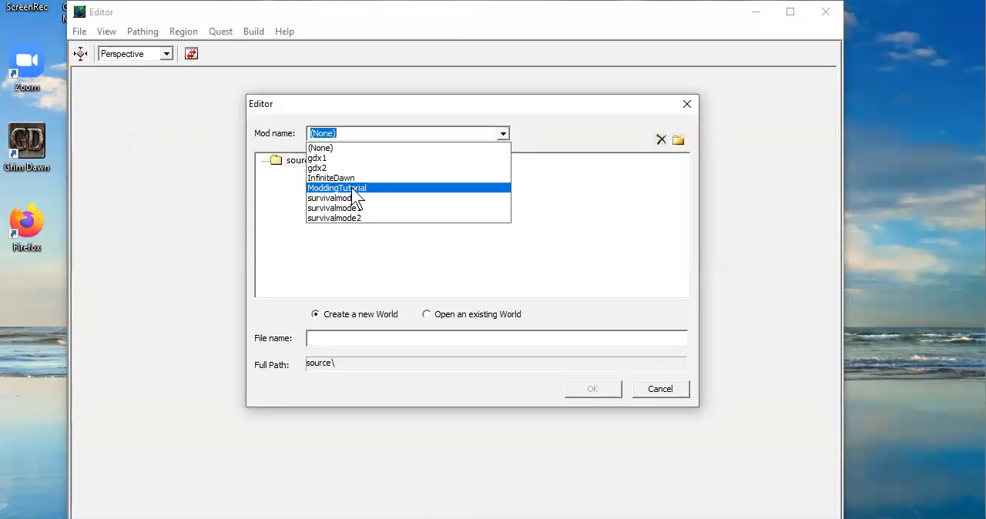
click(352, 189)
click(332, 204)
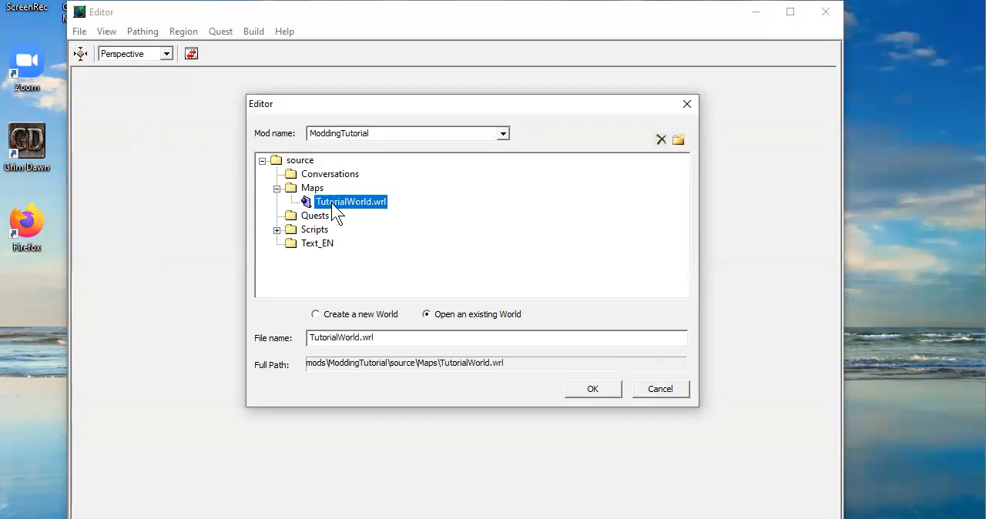
click(593, 391)
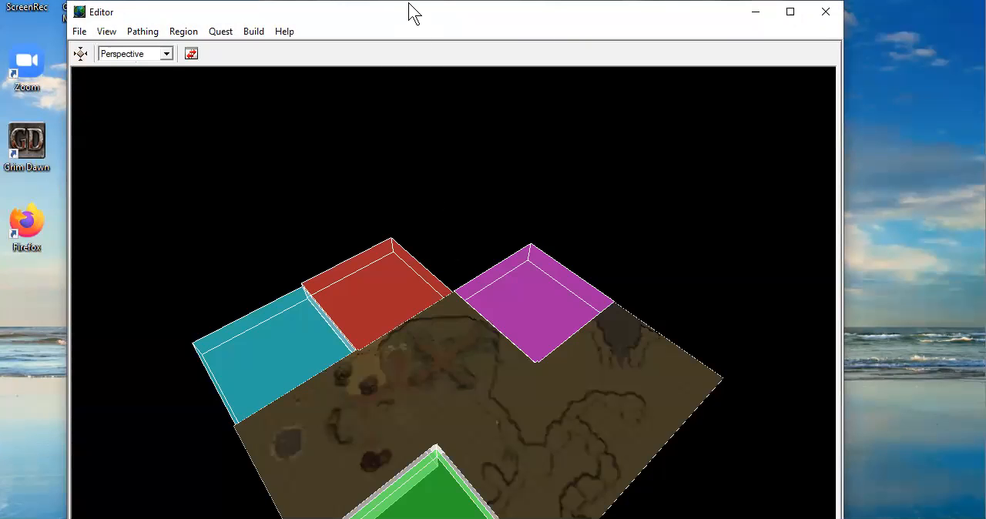
drag(408, 5, 398, 0)
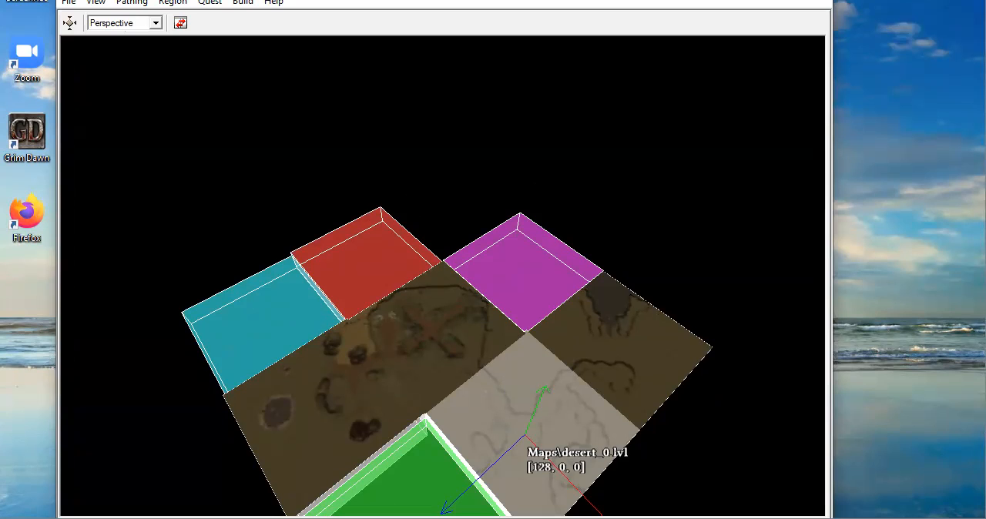
Begin adding a new terrain region in the Maps source folder with the file name desert_2
click(413, 473)
scroll(465, 379, down, 1)
middle_drag(507, 321, 598, 171)
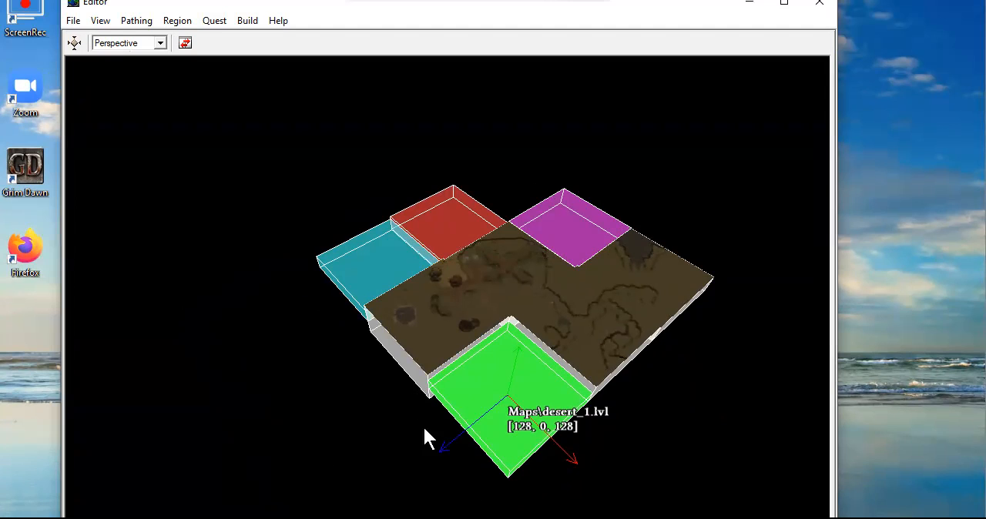
click(176, 20)
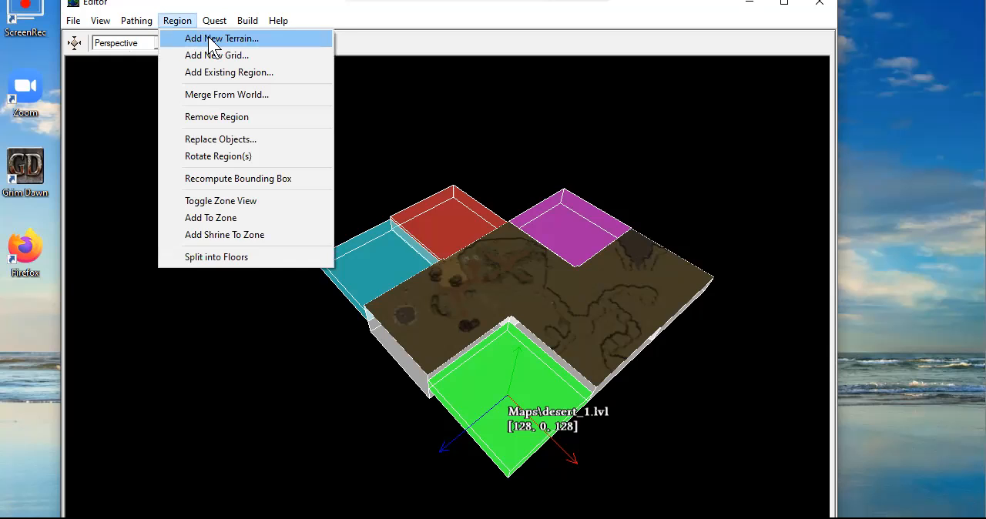
click(209, 40)
double_click(271, 182)
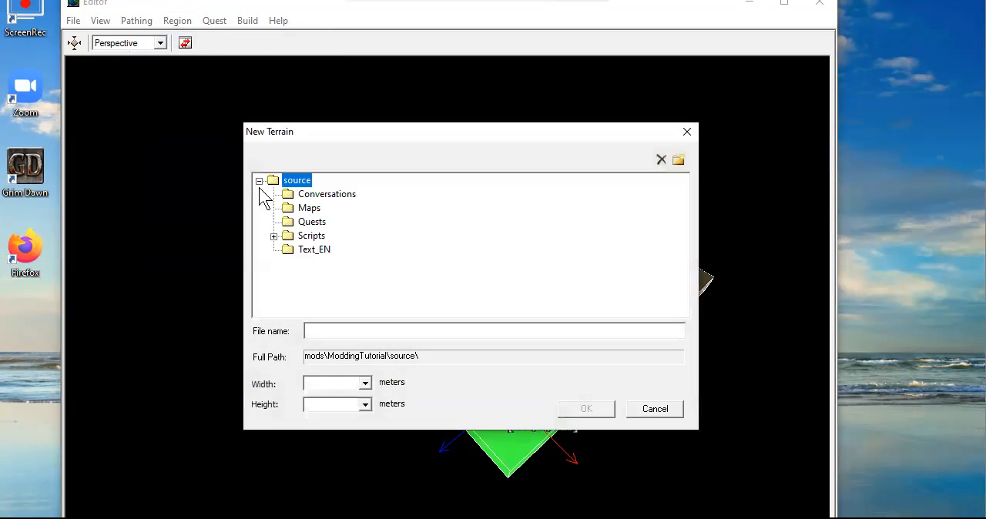
click(309, 208)
click(360, 330)
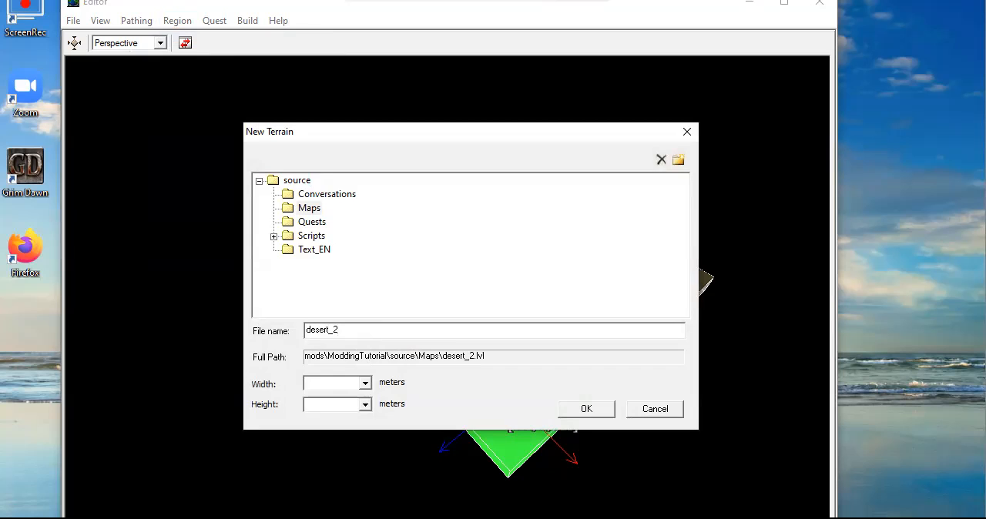
Set the new terrain's width and height to 128 meters each and create it
click(366, 383)
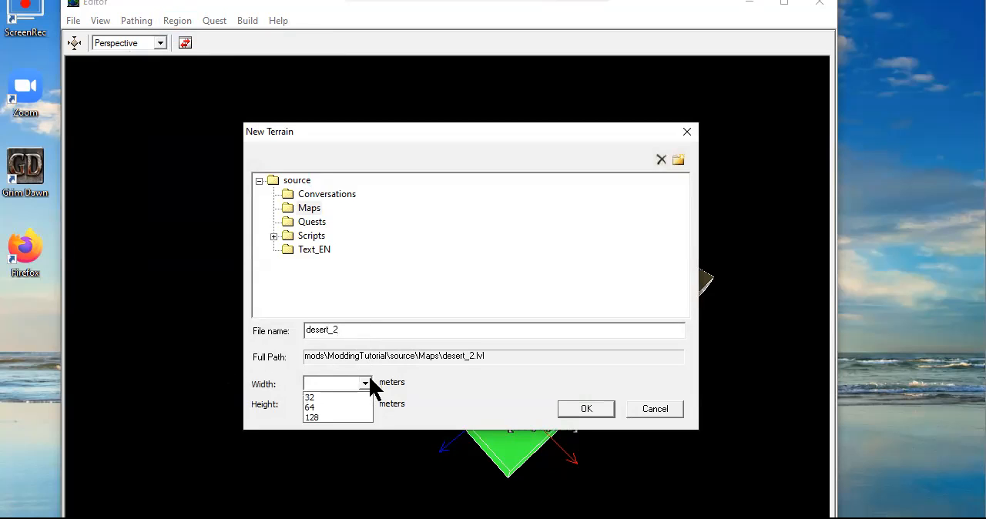
click(317, 417)
click(363, 404)
click(317, 433)
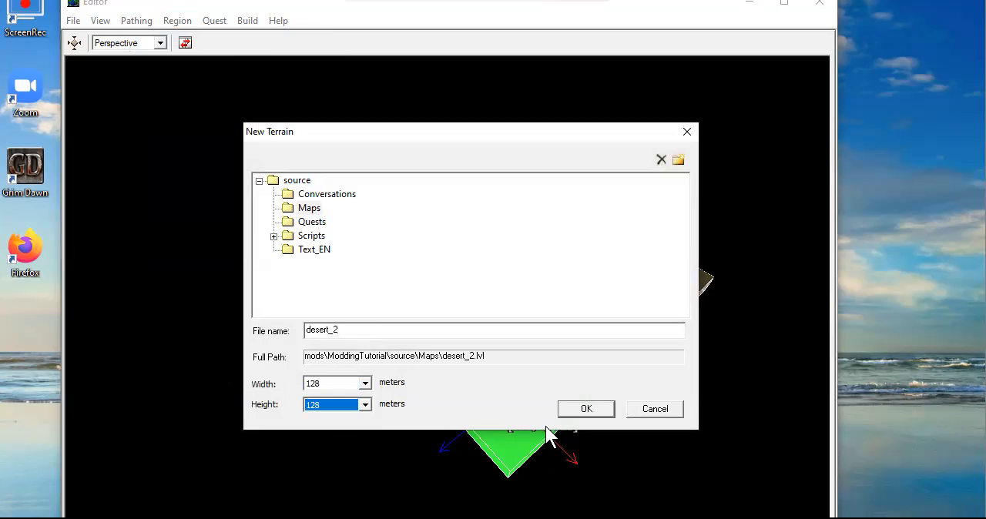
click(582, 410)
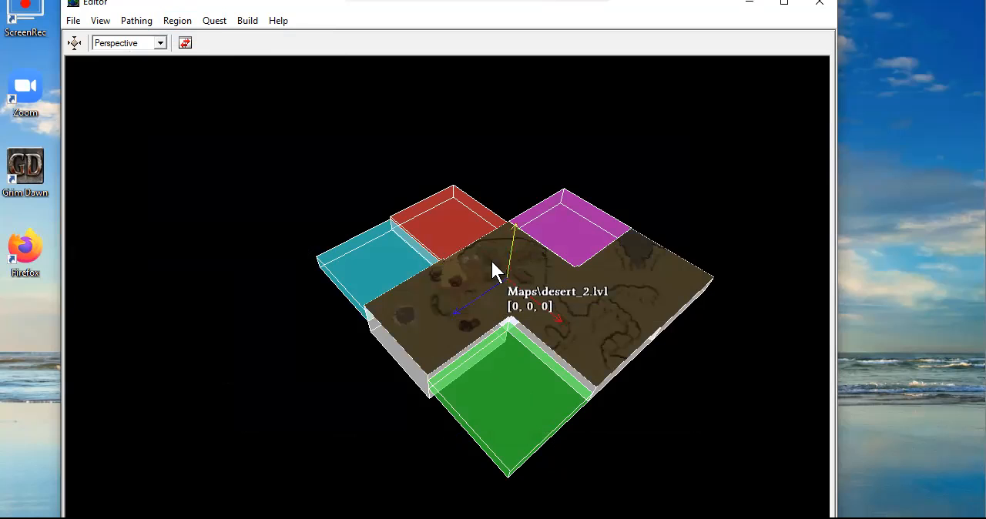
Move the desert_2 region to [128, 0, 256] so it adjoins the green desert_1 region, and switch to the Top view
drag(480, 301, 299, 402)
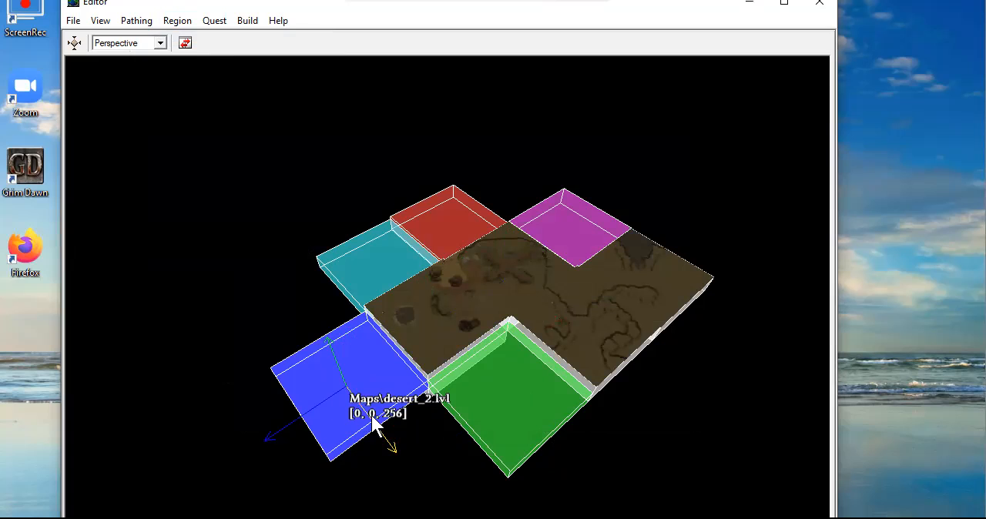
drag(374, 432, 431, 517)
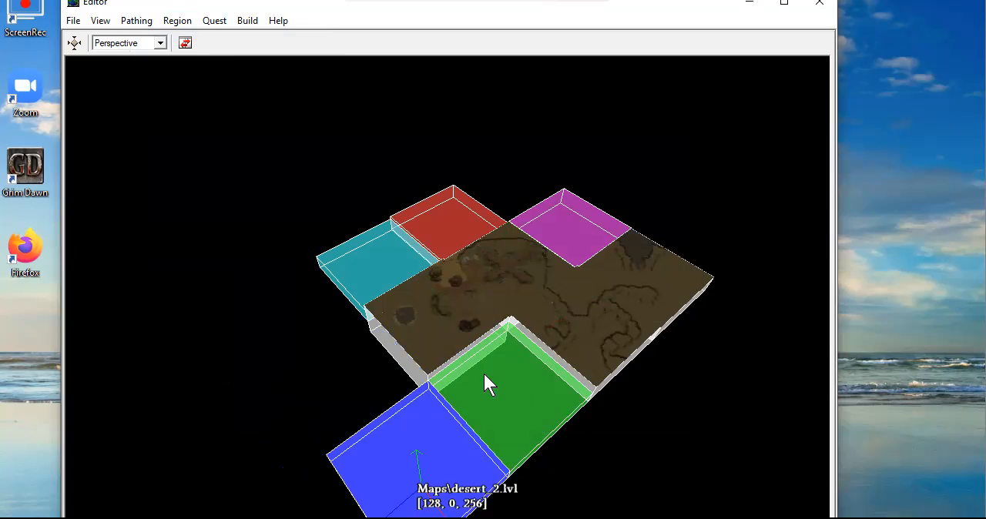
click(160, 43)
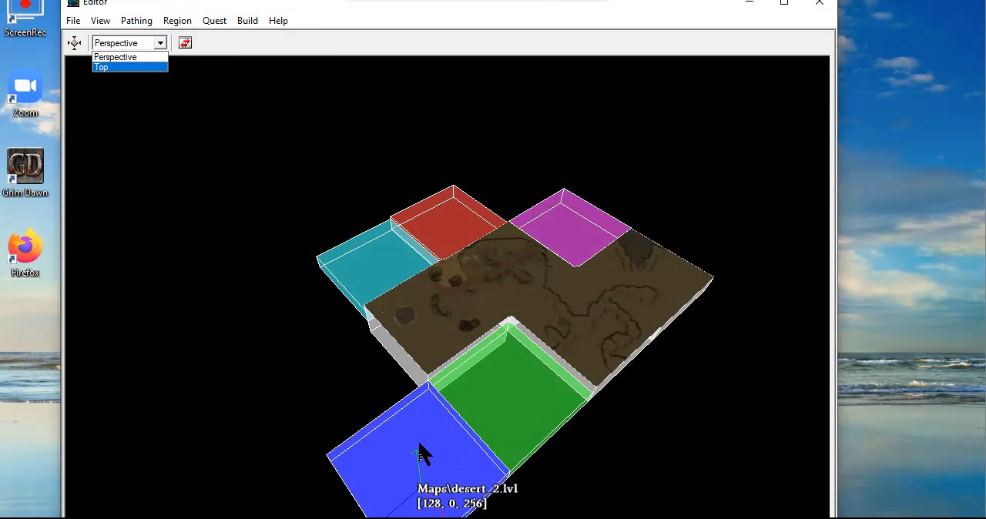
click(116, 68)
scroll(401, 253, down, 3)
middle_drag(549, 328, 504, 373)
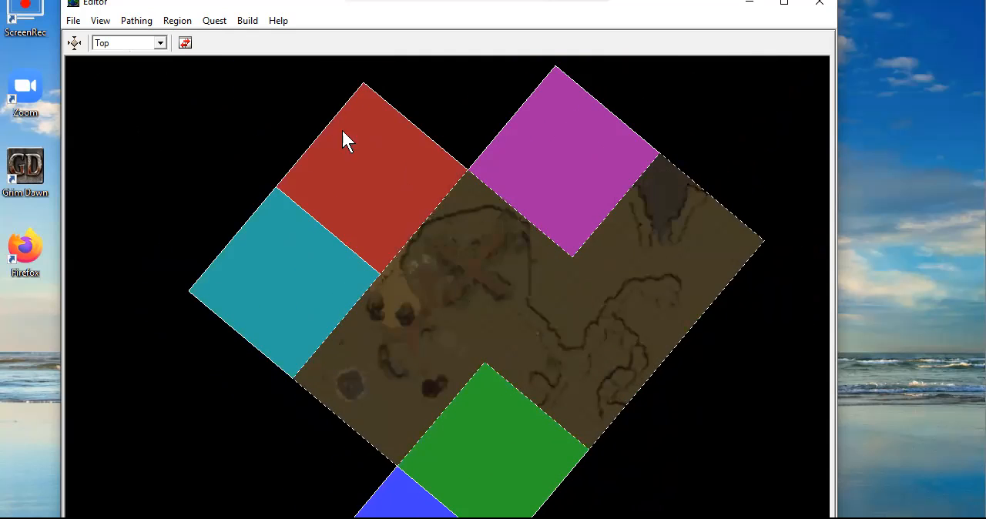
Save all changes to the world and close the finished progress report
click(72, 21)
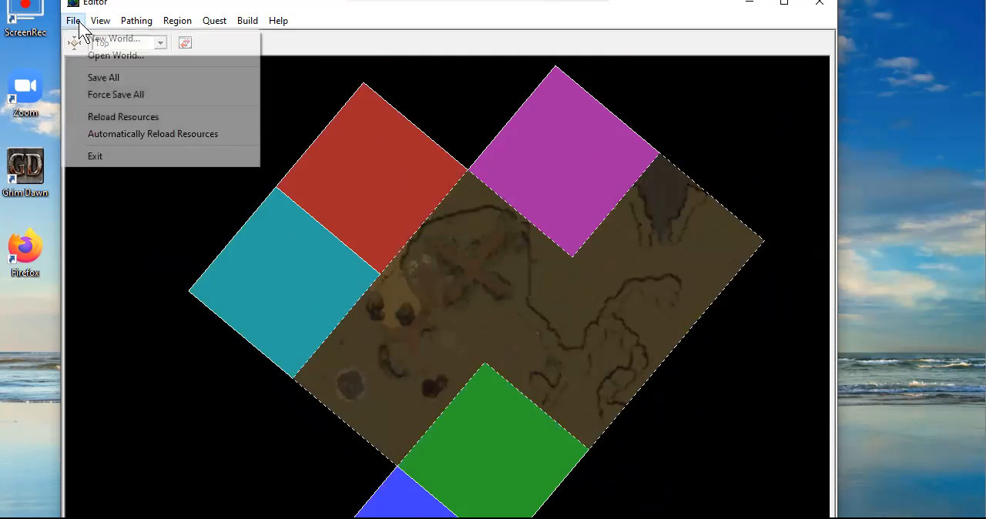
click(101, 79)
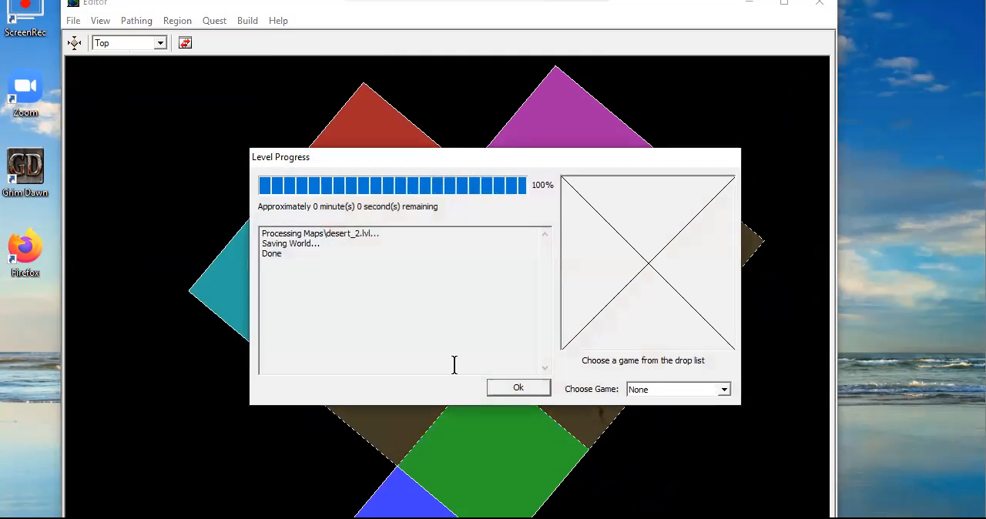
click(516, 389)
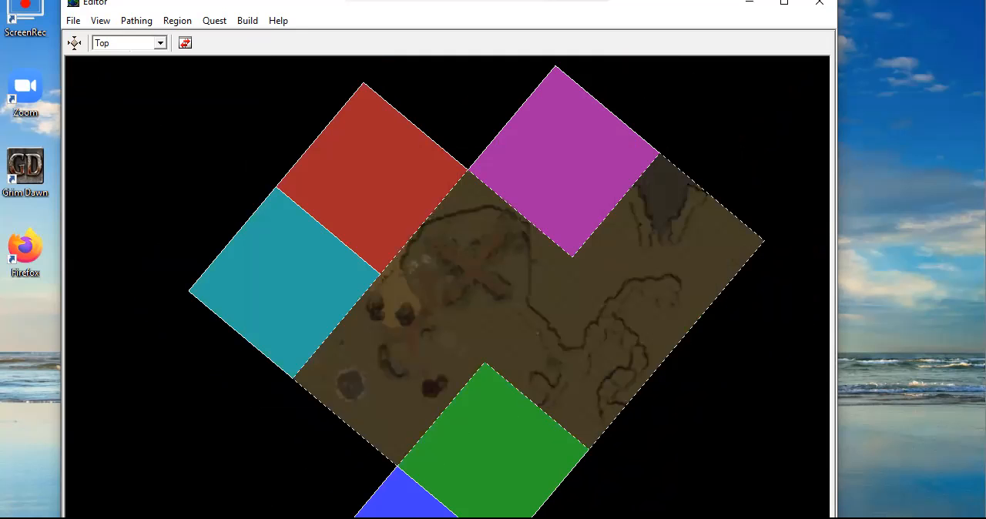
Switch from the world layout to the terrain editing mode and go to the corner of the new, untextured desert_2 terrain
key(Tab)
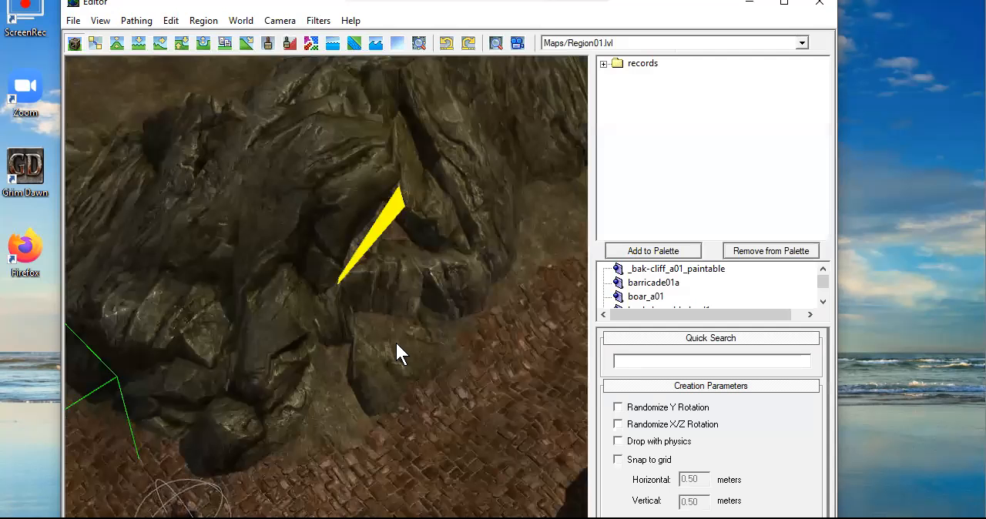
scroll(405, 340, down, 3)
scroll(405, 340, down, 5)
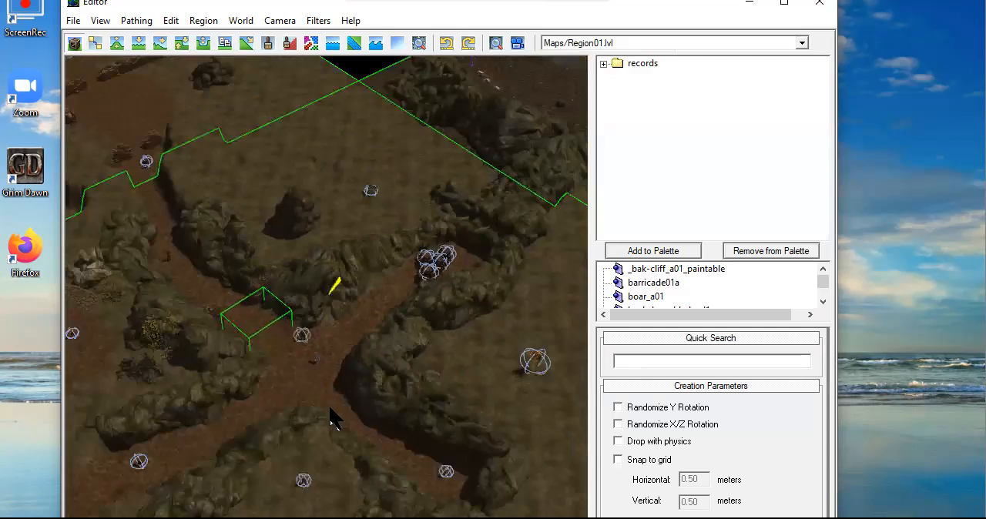
scroll(414, 316, up, 8)
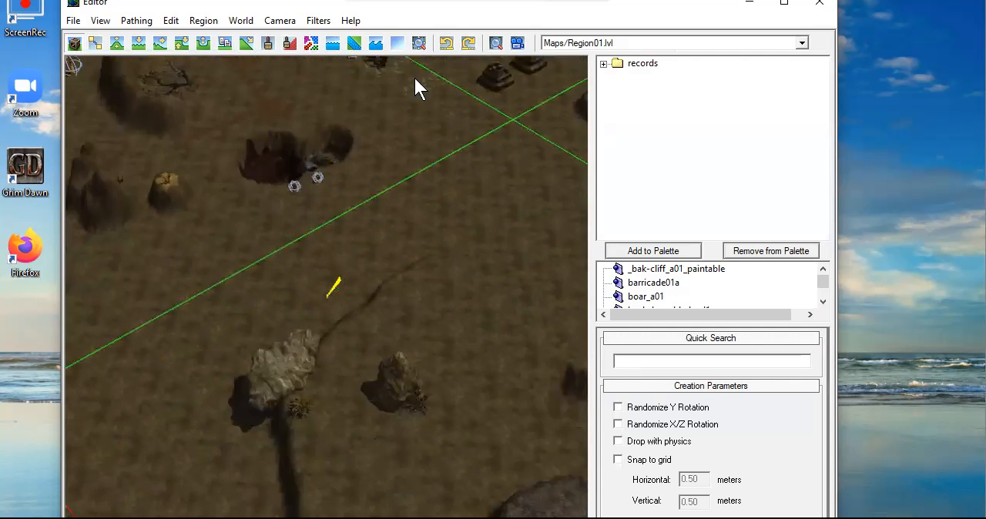
mouse_move(423, 366)
middle_down()
mouse_move(500, 74)
mouse_move(514, 59)
middle_up()
scroll(445, 270, down, 3)
mouse_move(219, 361)
middle_down()
mouse_move(468, 289)
mouse_move(264, 345)
mouse_move(300, 252)
middle_up()
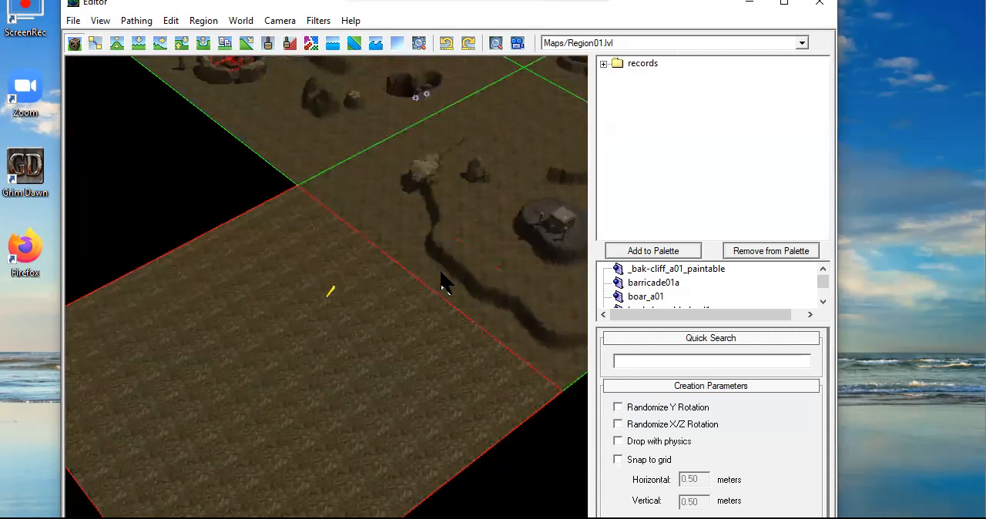
middle_drag(477, 197, 303, 332)
middle_drag(447, 235, 283, 369)
middle_drag(381, 283, 523, 162)
middle_drag(447, 394, 369, 324)
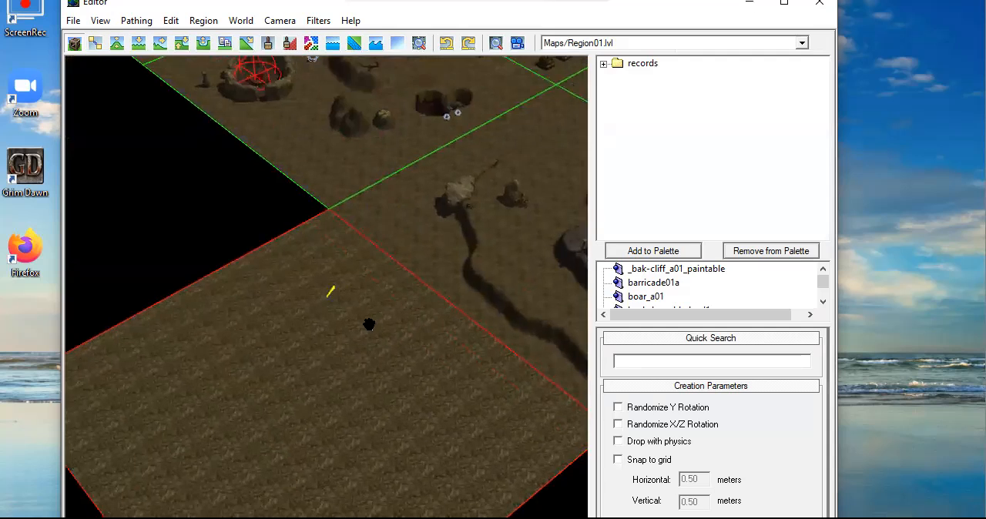
scroll(361, 338, up, 3)
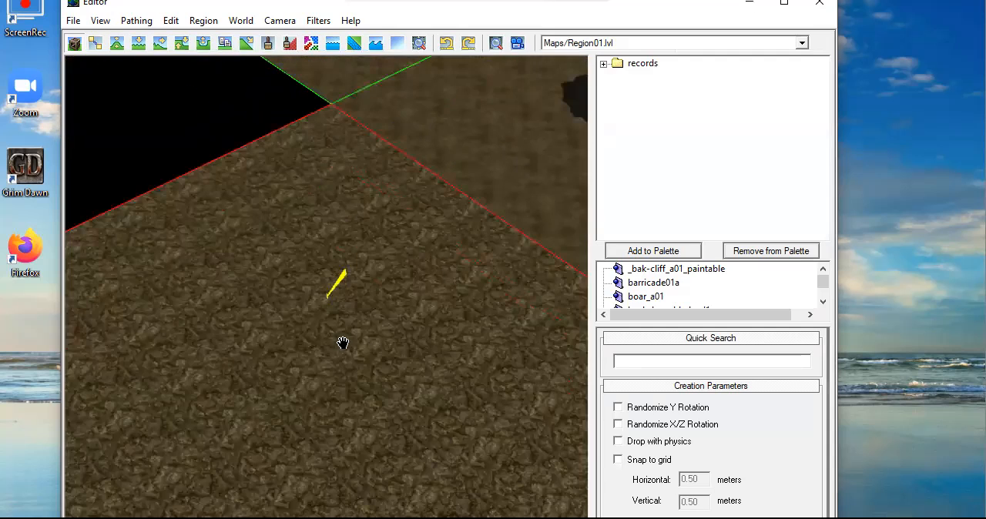
scroll(347, 339, up, 3)
middle_drag(245, 402, 387, 209)
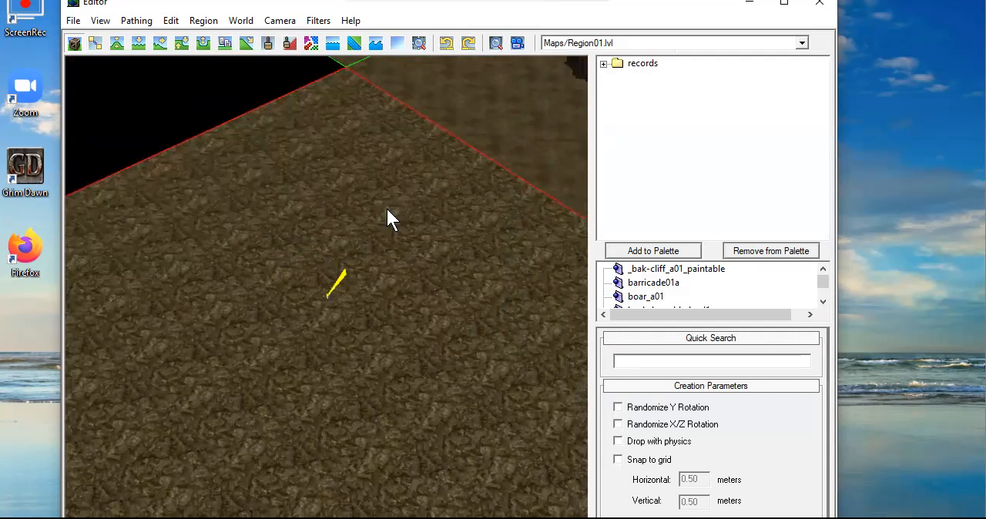
Make desert_2 the active level for texture painting and add flat_dirtgravelybrownlight.dbr from the terraintextures earth folder as a texture layer
click(268, 43)
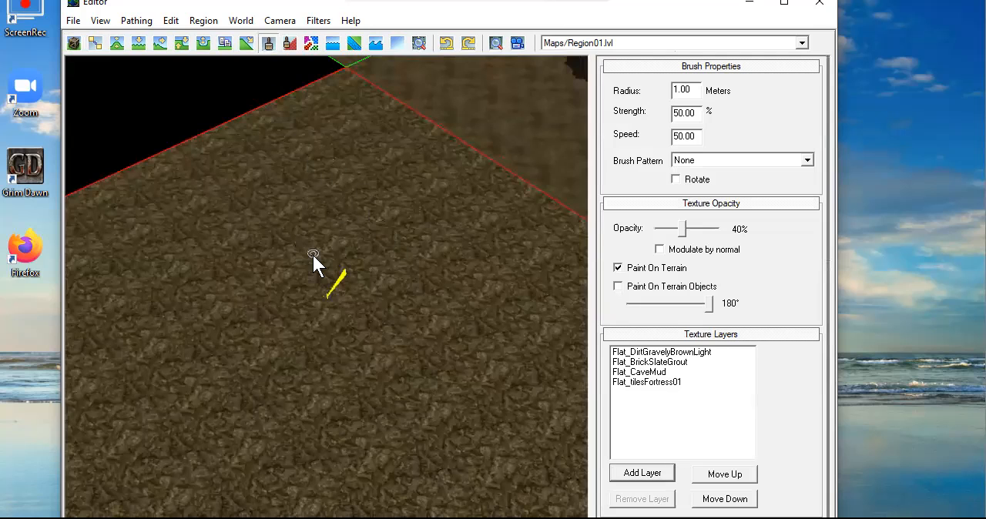
click(355, 238)
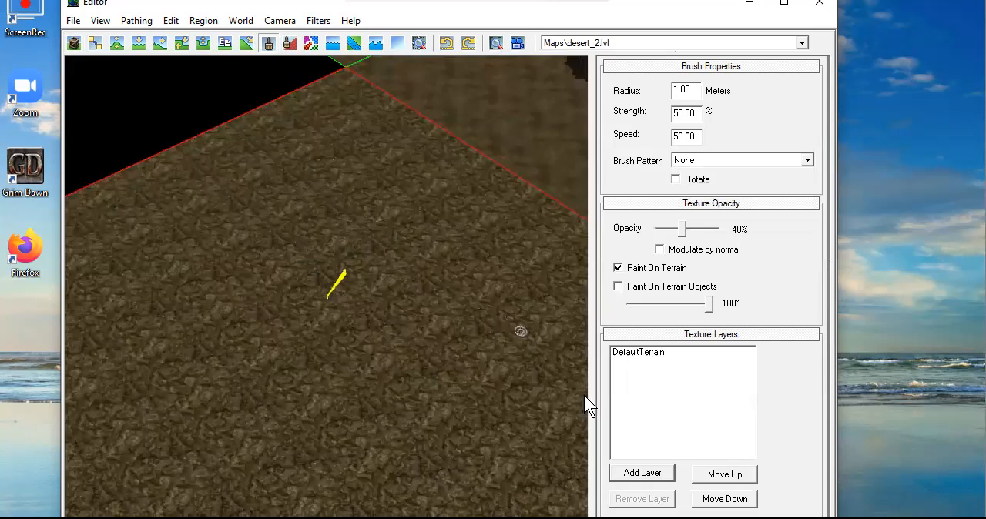
click(642, 474)
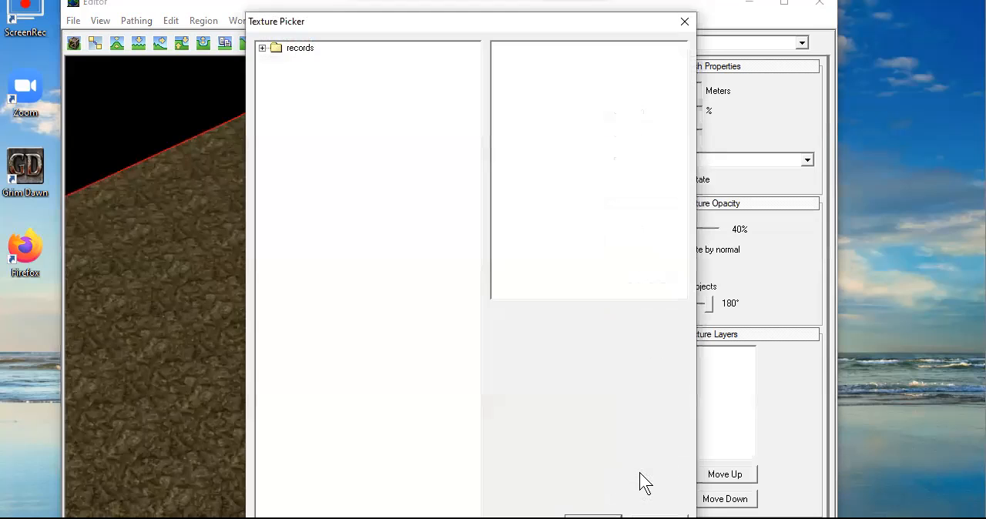
click(262, 49)
click(262, 48)
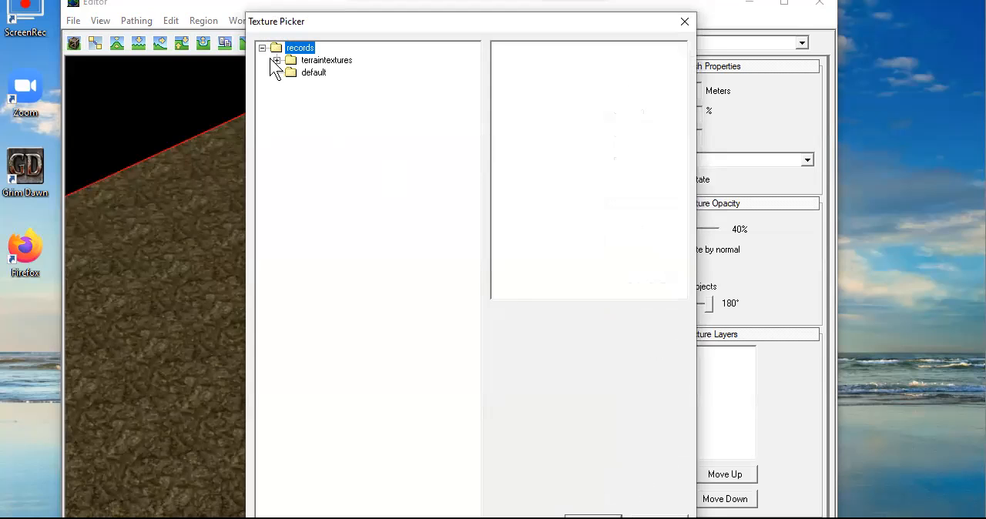
click(275, 60)
click(324, 110)
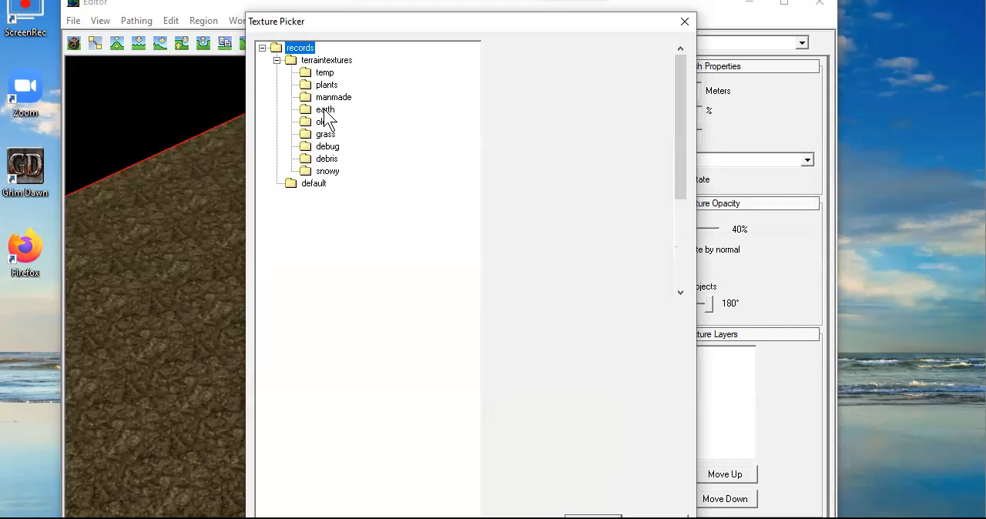
scroll(600, 212, down, 2)
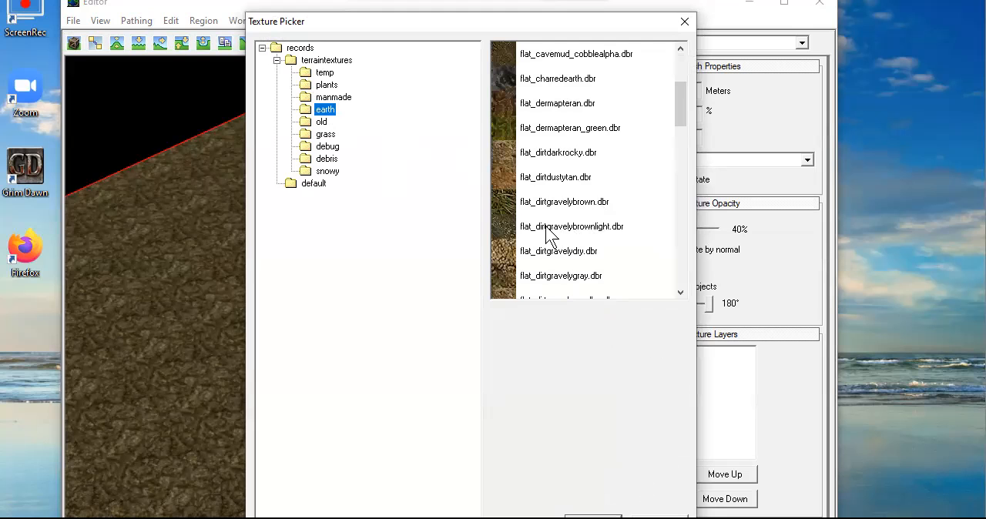
click(507, 226)
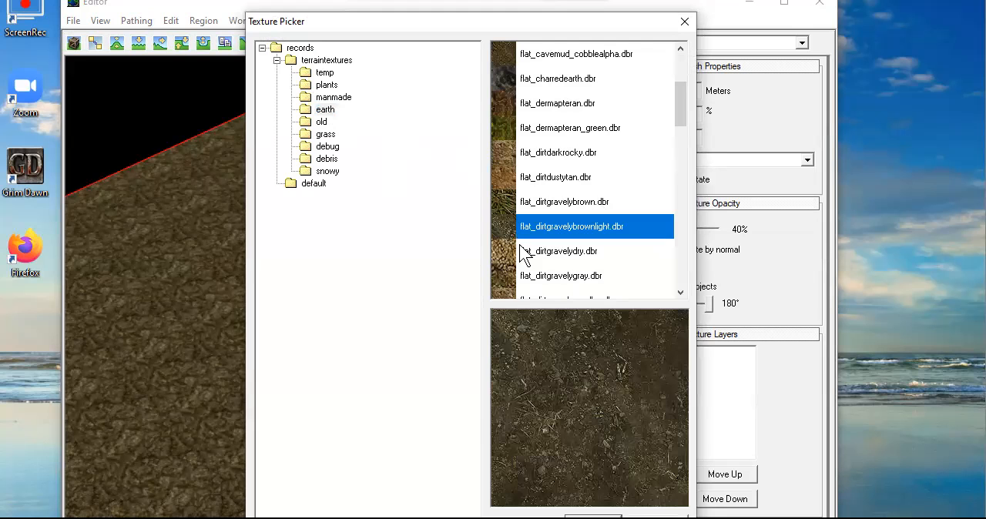
click(593, 516)
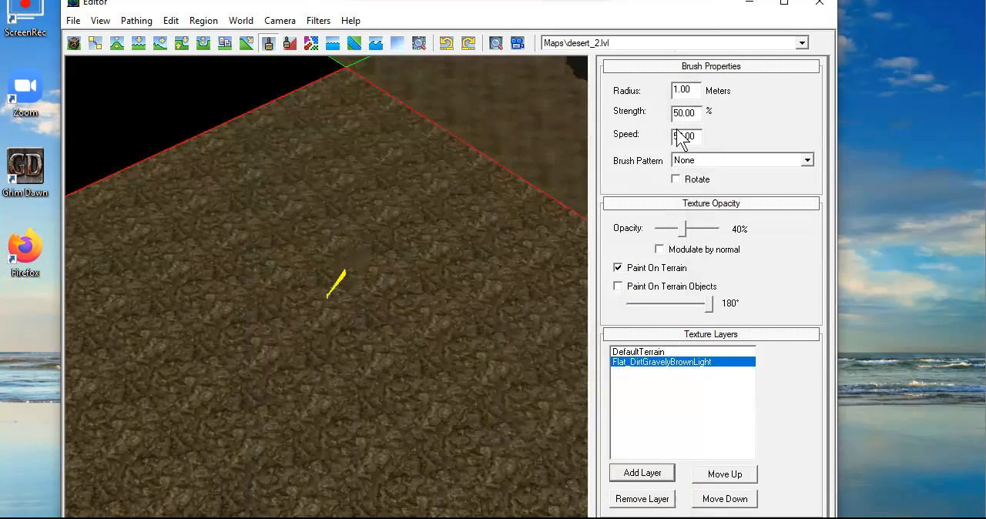
Inspect the small Flat_DirtGravelyBrownLight patch on the desert_2 terrain up close
scroll(450, 267, up, 3)
scroll(446, 273, up, 2)
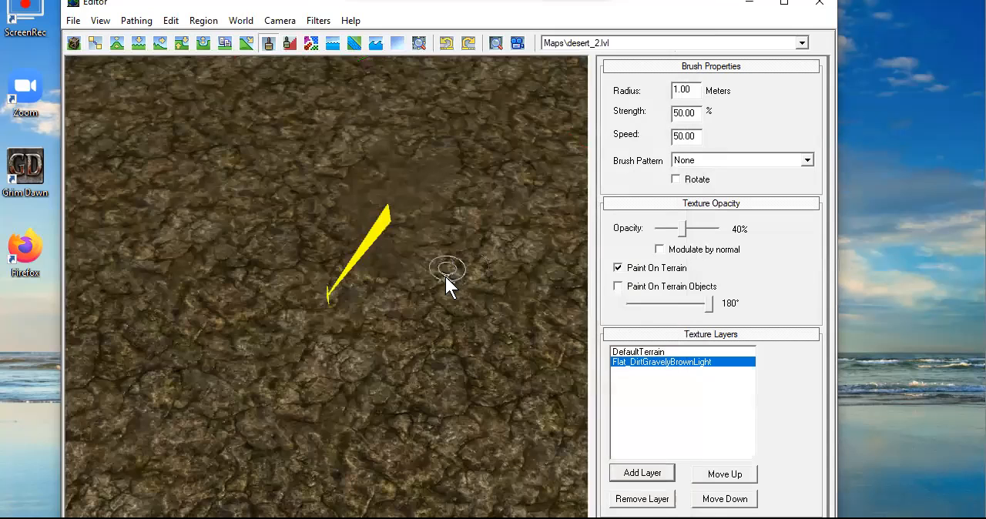
scroll(381, 192, down, 1)
scroll(468, 237, down, 4)
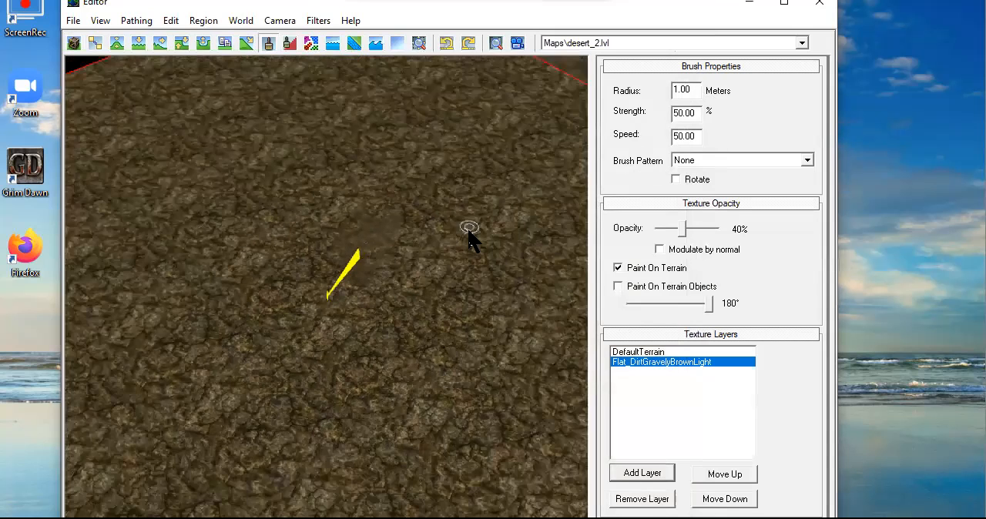
Set the brush radius to 12 meters and paint a larger patch of Flat_DirtGravelyBrownLight on the desert_2 terrain
double_click(684, 90)
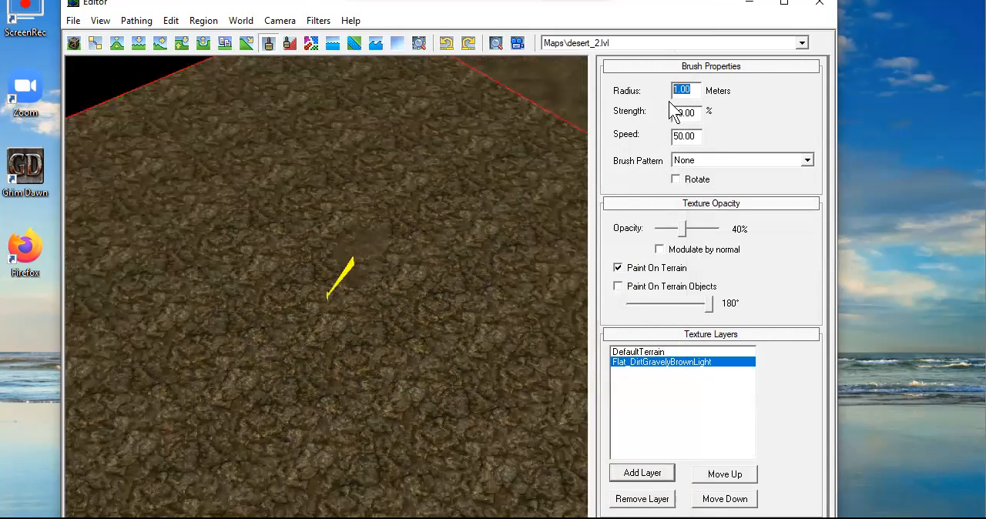
text(12)
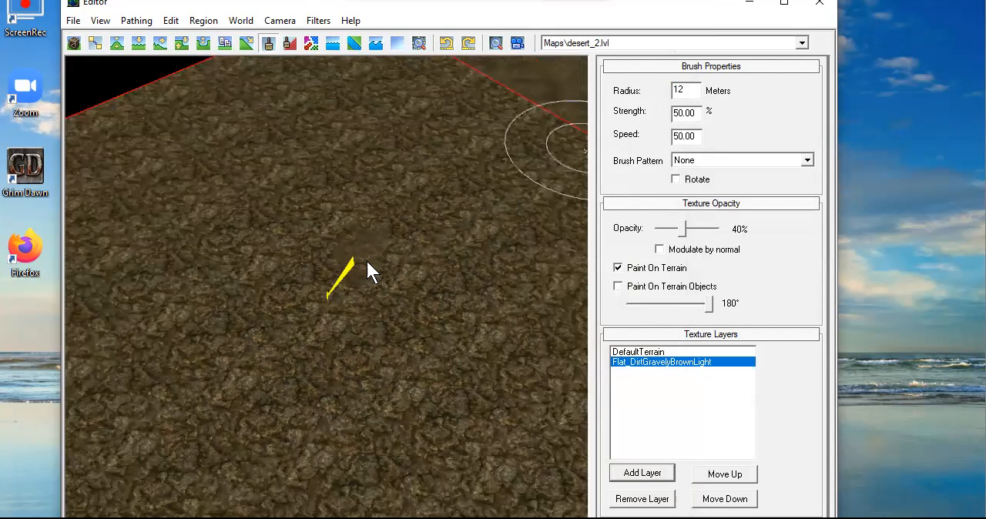
mouse_move(323, 222)
mouse_down()
mouse_move(313, 306)
mouse_move(329, 200)
mouse_move(440, 272)
mouse_move(334, 159)
mouse_move(275, 298)
mouse_move(245, 181)
mouse_move(246, 220)
mouse_up()
mouse_move(273, 248)
middle_down()
mouse_move(462, 154)
mouse_move(431, 189)
middle_up()
scroll(399, 236, down, 5)
mouse_move(422, 241)
middle_down()
mouse_move(385, 282)
mouse_move(383, 192)
middle_up()
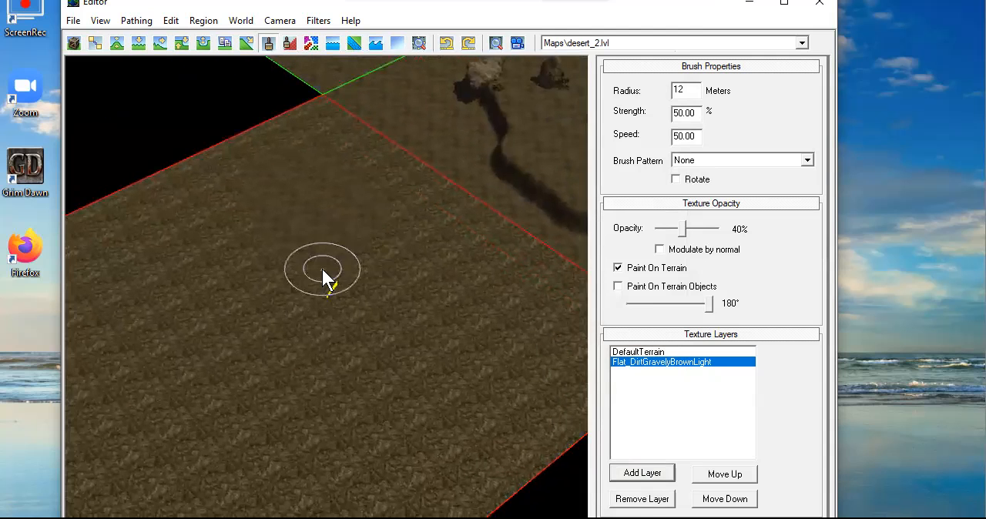
Delete the DefaultTerrain texture layer from desert_2 and inspect the ground along the border with desert_1
click(621, 352)
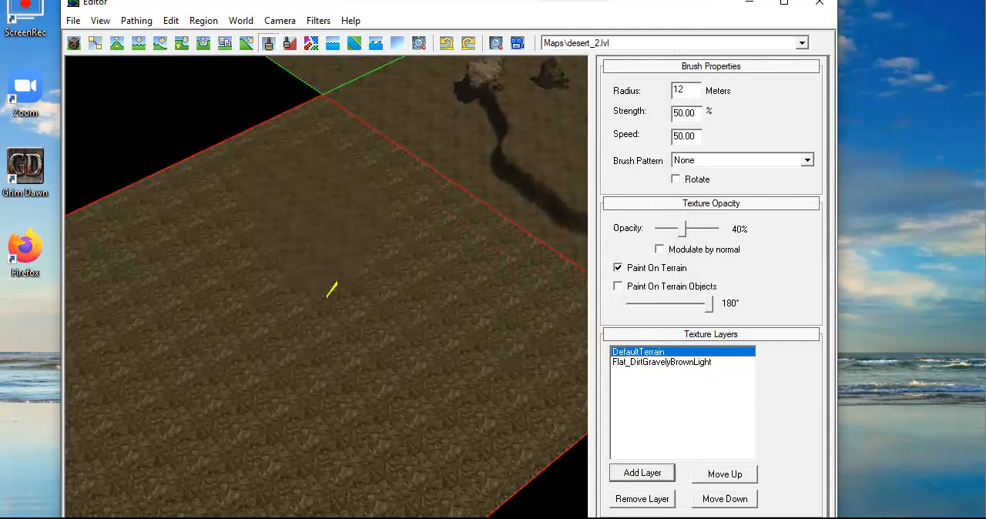
click(641, 498)
click(512, 336)
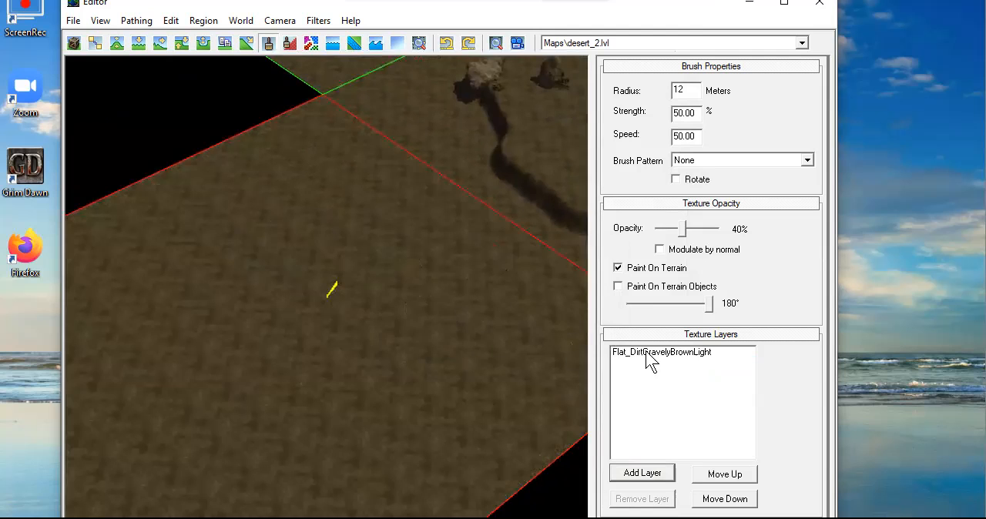
middle_drag(328, 287, 330, 411)
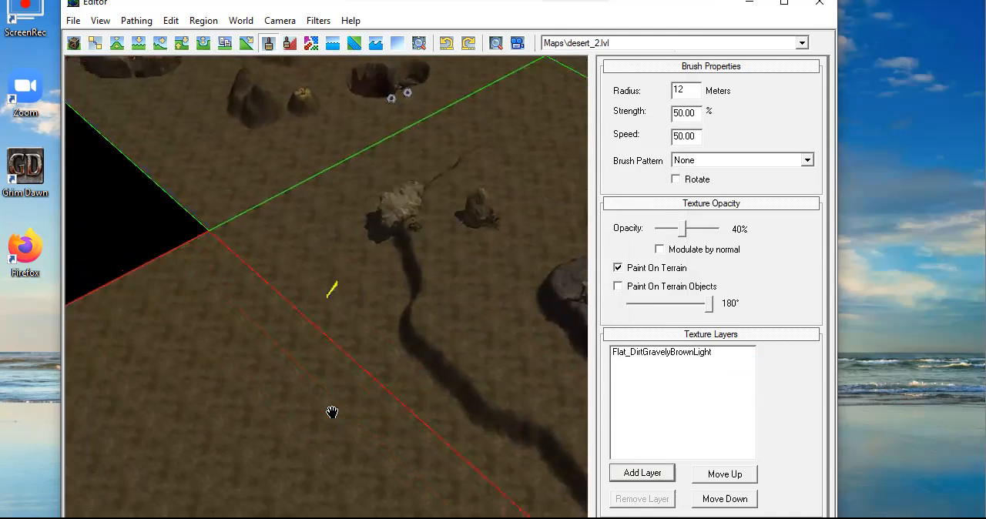
mouse_move(369, 286)
middle_down()
mouse_move(465, 124)
mouse_move(284, 176)
mouse_move(244, 297)
mouse_move(352, 187)
mouse_move(255, 274)
mouse_move(215, 346)
mouse_move(400, 308)
mouse_move(481, 196)
middle_up()
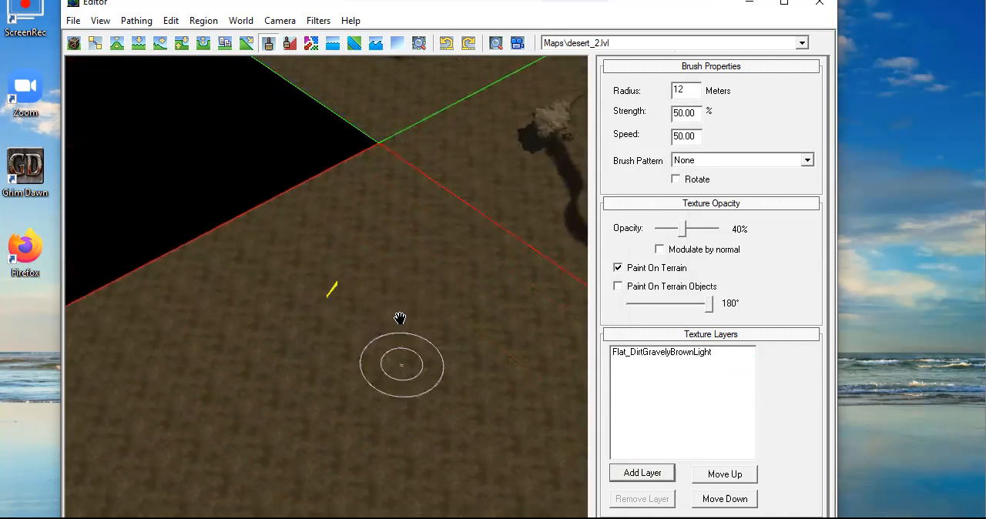
scroll(416, 308, up, 6)
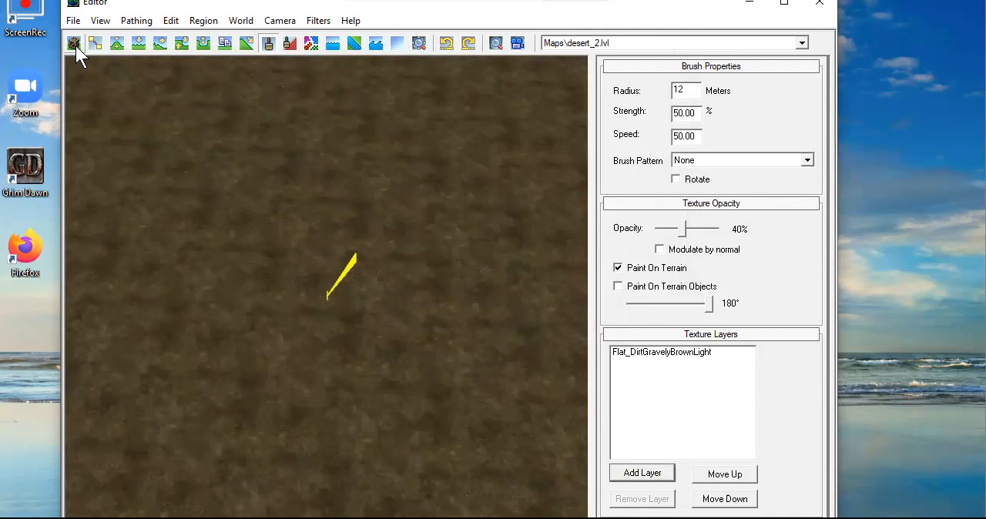
Raise a rounded plateau 5 meters high on the desert_2 terrain using a 9-meter plateau brush
click(160, 43)
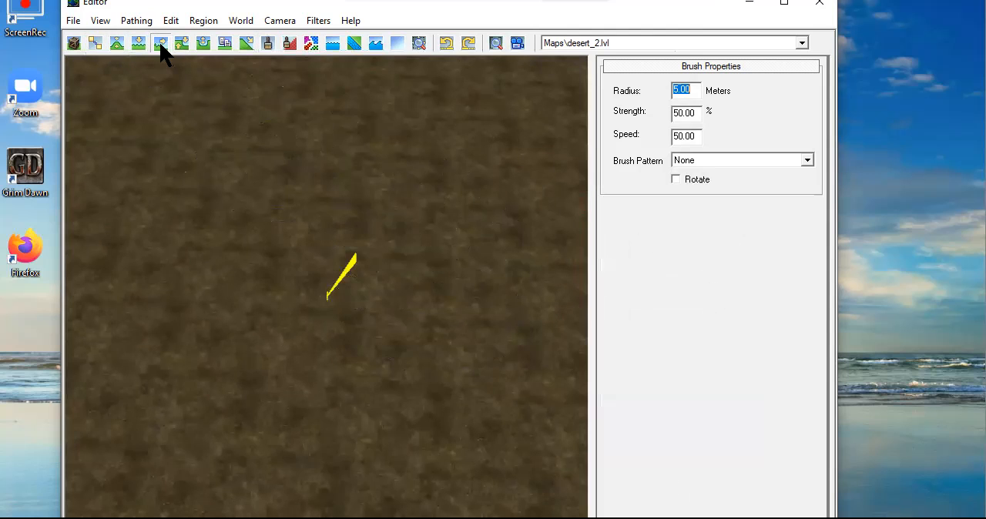
click(177, 44)
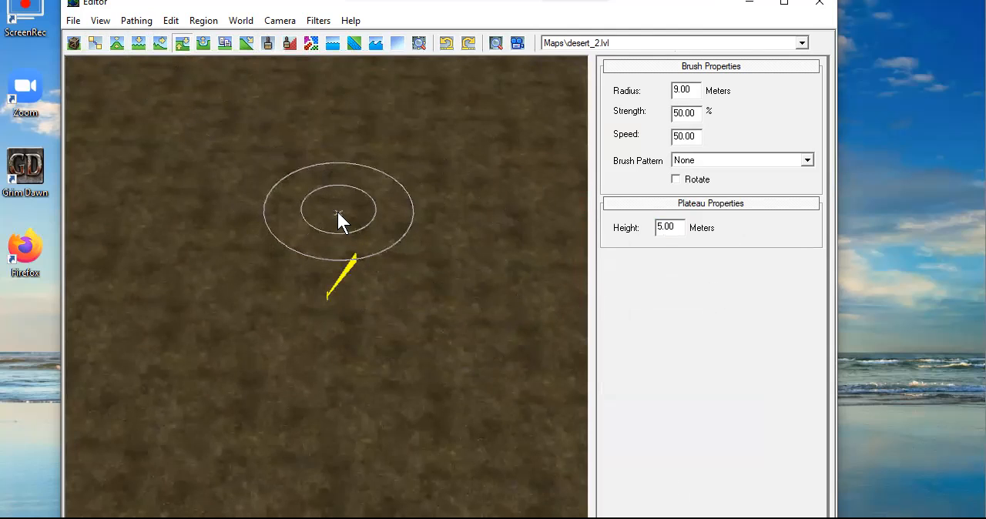
mouse_move(345, 226)
mouse_down()
mouse_move(328, 172)
mouse_move(277, 214)
mouse_move(352, 246)
mouse_move(402, 315)
mouse_move(341, 374)
mouse_move(439, 250)
mouse_move(464, 183)
mouse_move(469, 240)
mouse_move(440, 262)
mouse_move(369, 230)
mouse_up()
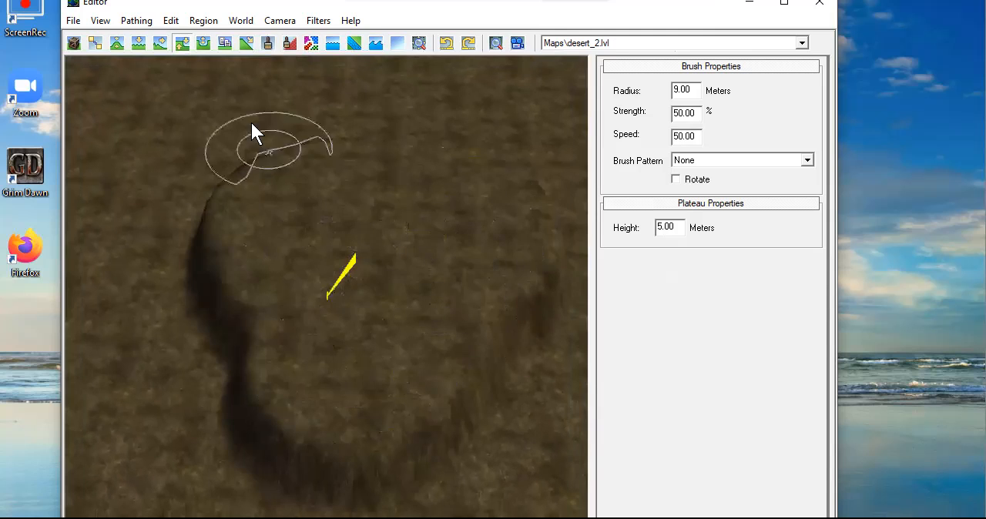
Build a smaller second tier on top of the plateau with the relative plateau brush, using a 5-meter radius and 5-meter offset
click(203, 42)
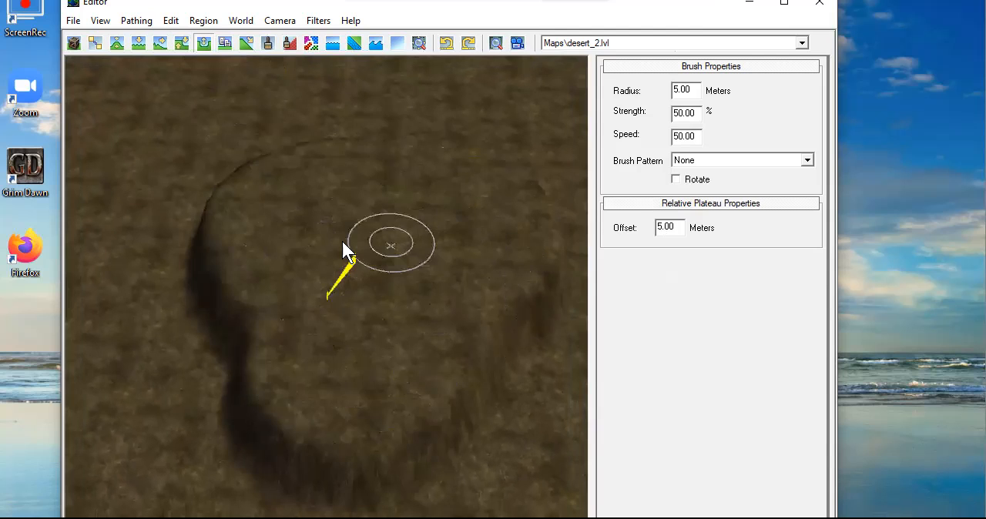
click(370, 231)
mouse_move(373, 178)
mouse_down()
mouse_move(370, 215)
mouse_move(392, 221)
mouse_move(403, 185)
mouse_move(396, 285)
mouse_move(330, 286)
mouse_up()
mouse_move(445, 216)
middle_down()
mouse_move(344, 292)
mouse_move(361, 341)
mouse_move(442, 315)
middle_up()
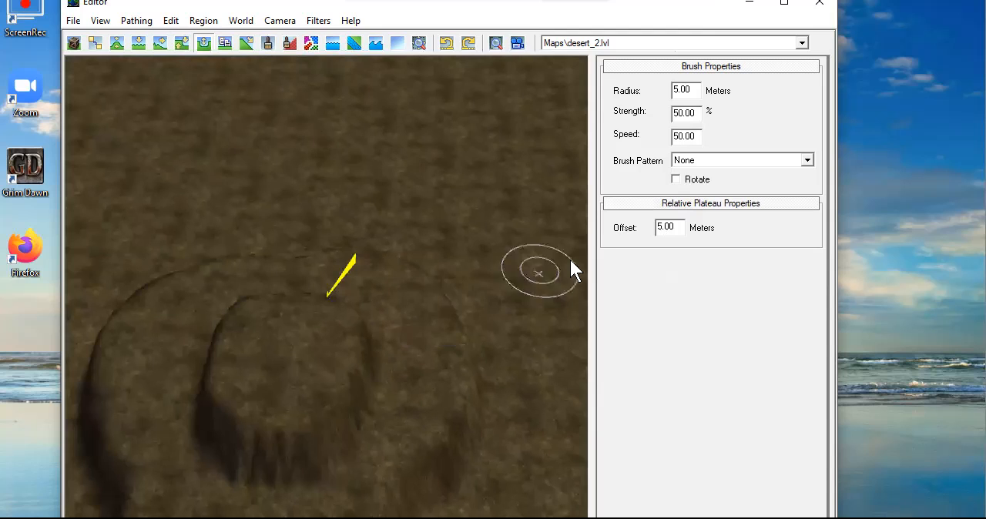
Set the plateau height to -3.00 meters and carve a broad sunken area into the terrain beside the raised plateau
click(185, 46)
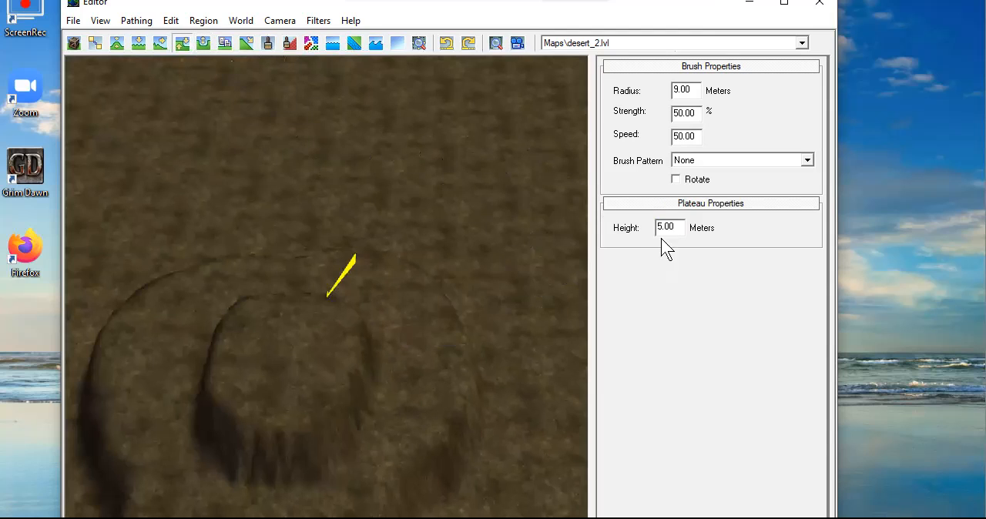
drag(677, 225, 657, 227)
text(-3.00)
mouse_move(394, 145)
mouse_down()
mouse_move(449, 158)
mouse_move(436, 121)
mouse_move(293, 101)
mouse_move(235, 133)
mouse_up()
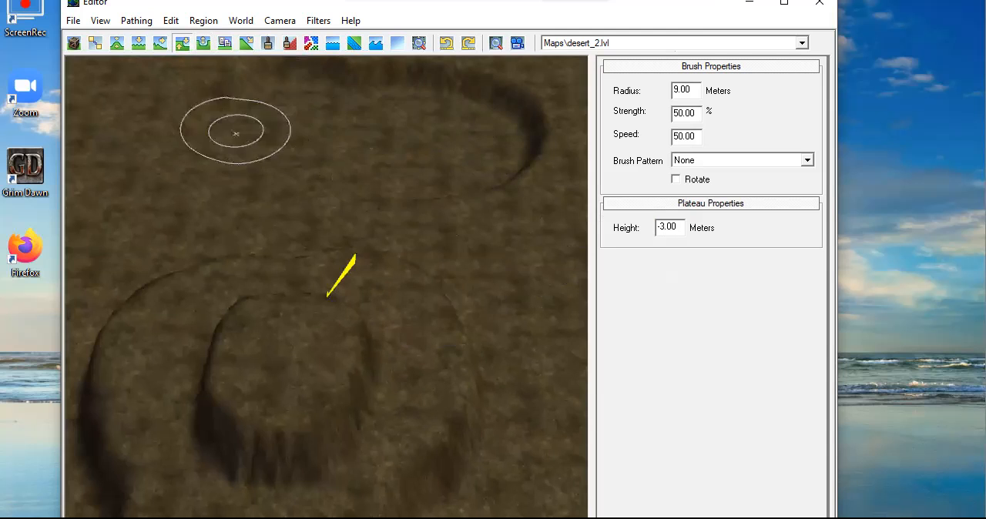
mouse_move(376, 189)
middle_down()
mouse_move(342, 378)
mouse_move(389, 390)
middle_up()
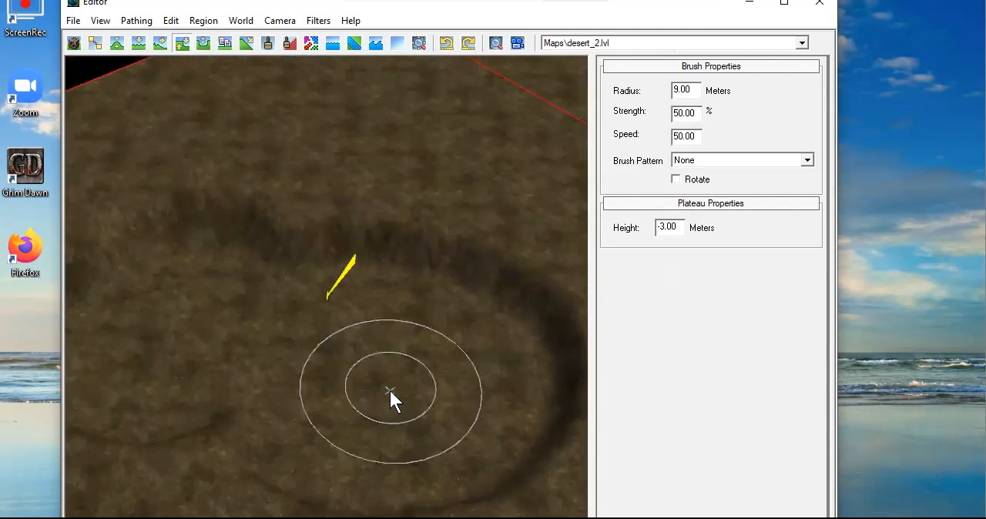
scroll(390, 388, up, 3)
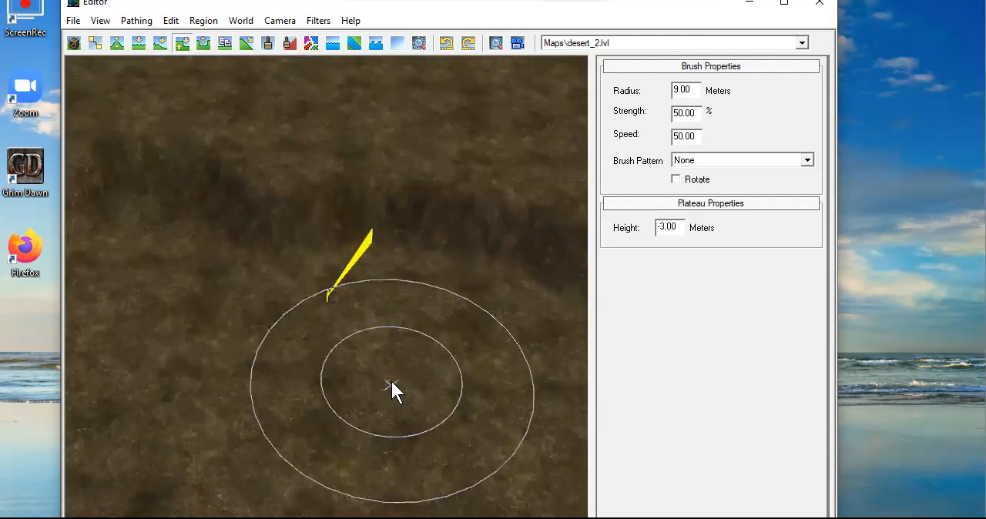
scroll(390, 376, down, 4)
mouse_move(313, 251)
mouse_down()
mouse_move(359, 221)
mouse_move(417, 280)
mouse_up()
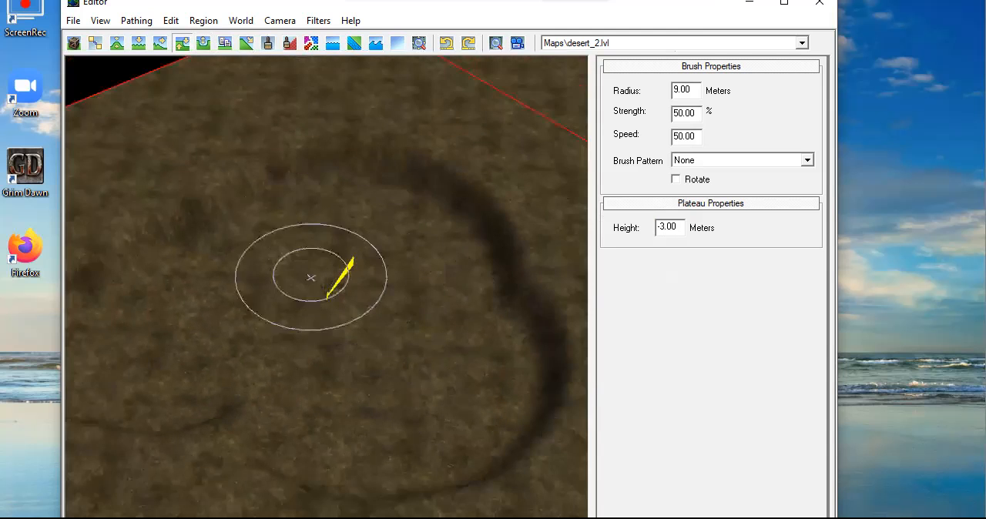
mouse_move(308, 327)
middle_down()
mouse_move(392, 341)
mouse_move(383, 349)
middle_up()
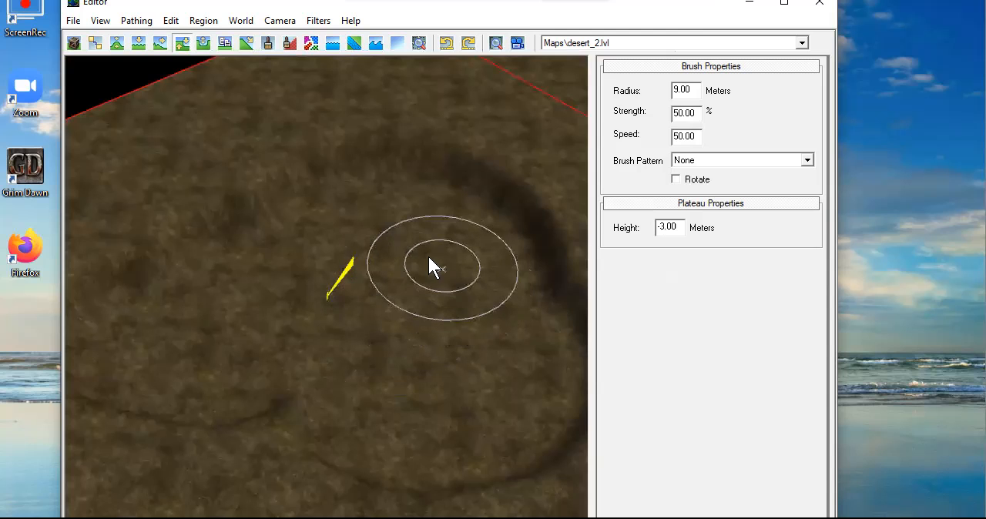
Add poly_brushdead_mountain_dirt.dbr from the terraintextures plants folder as a new texture layer
click(266, 44)
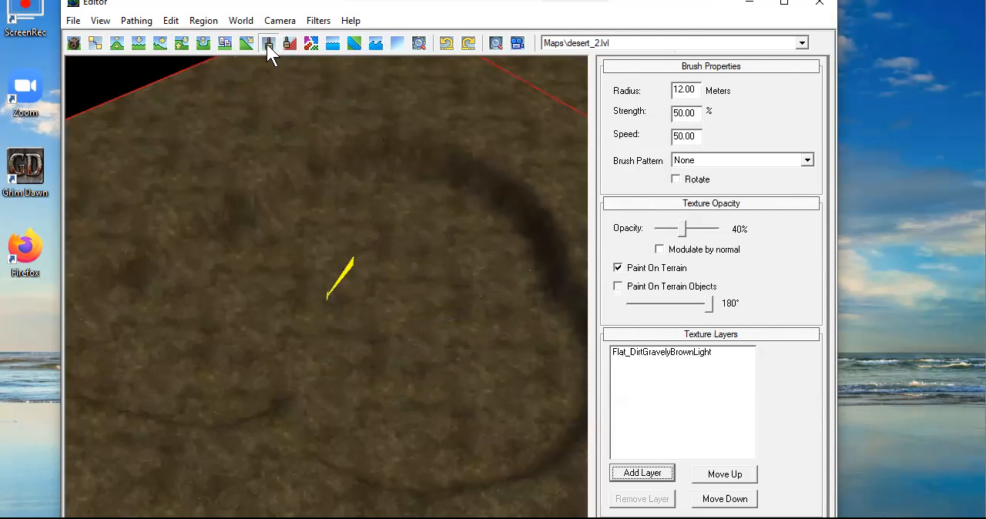
click(639, 473)
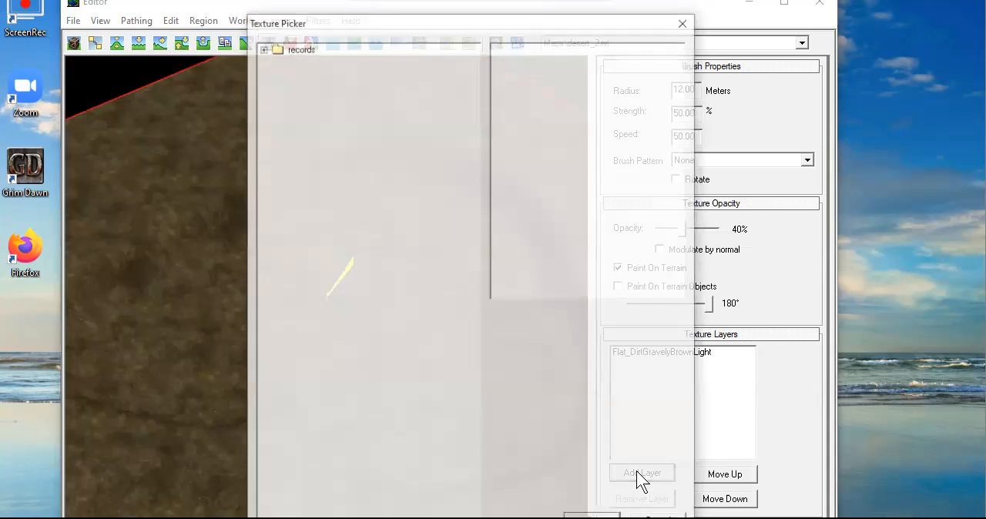
click(261, 48)
click(276, 60)
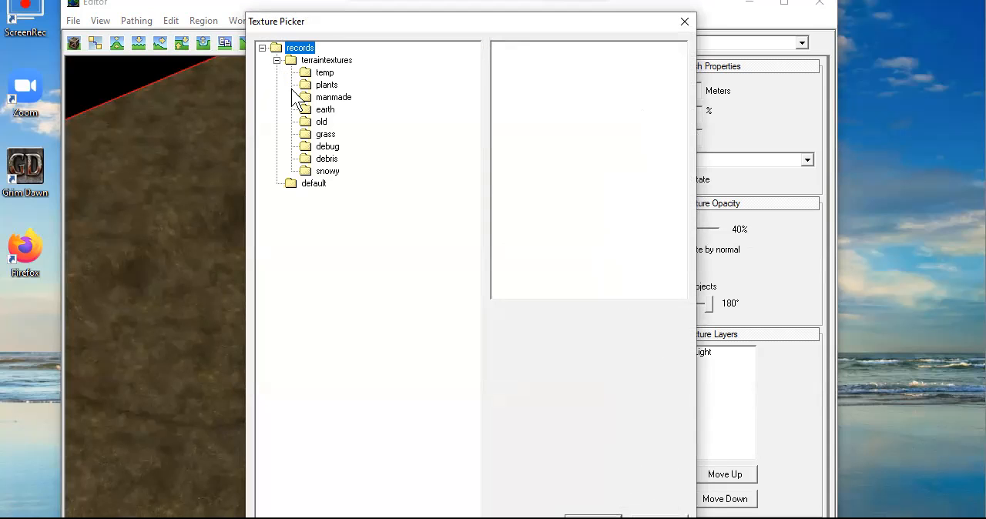
click(326, 85)
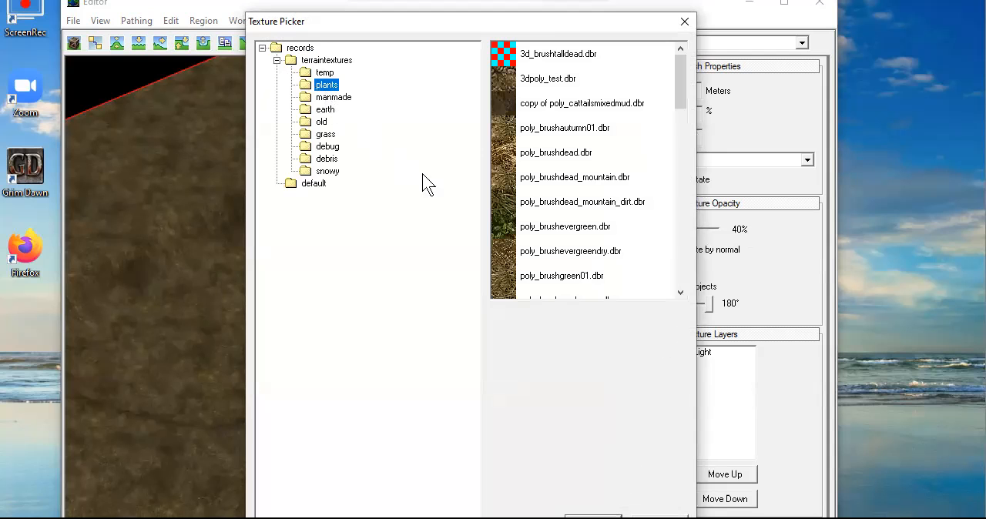
click(502, 208)
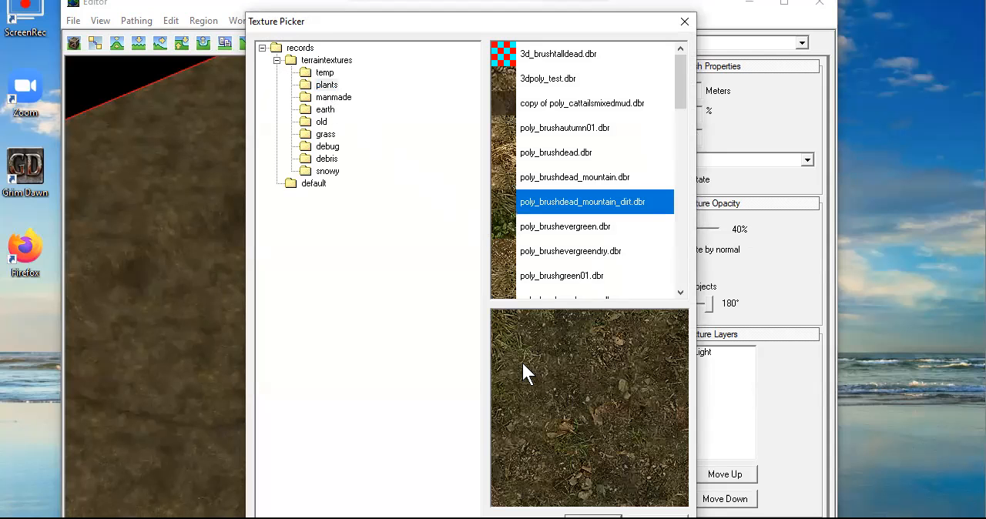
click(593, 516)
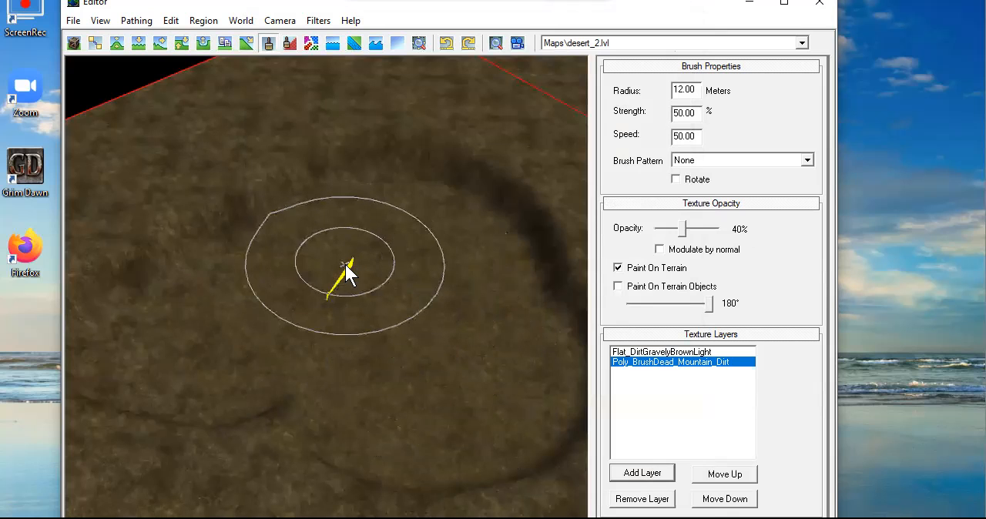
Fill the sunken area with Poly_BrushDead_Mountain_Dirt at 12 meters radius, then paint a narrow curved strip outward at 2 meters radius
mouse_move(346, 271)
mouse_down()
mouse_move(385, 286)
mouse_move(485, 378)
mouse_move(419, 418)
mouse_move(308, 374)
mouse_move(246, 316)
mouse_move(154, 323)
mouse_move(218, 330)
mouse_up()
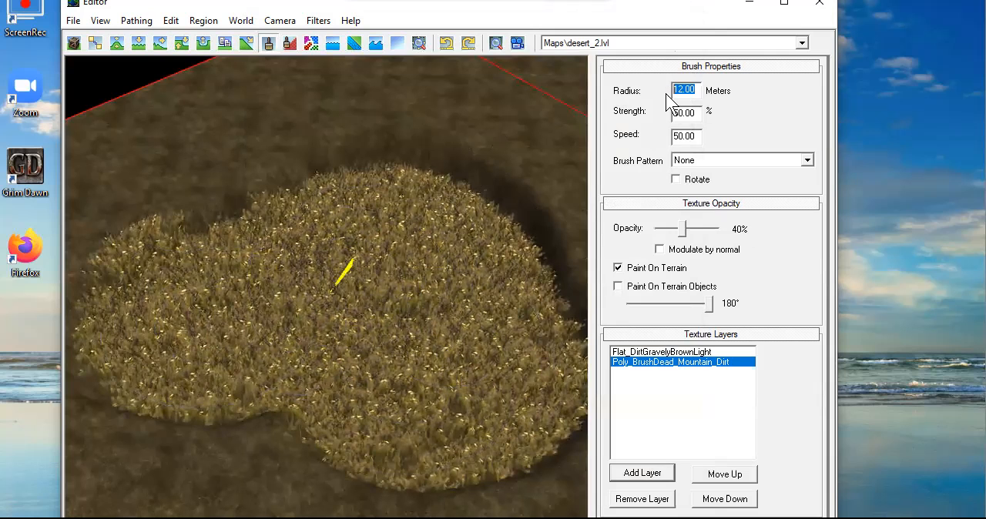
text(2)
mouse_move(262, 213)
mouse_down()
mouse_move(244, 206)
mouse_move(208, 223)
mouse_move(182, 143)
mouse_move(208, 96)
mouse_move(220, 123)
mouse_up()
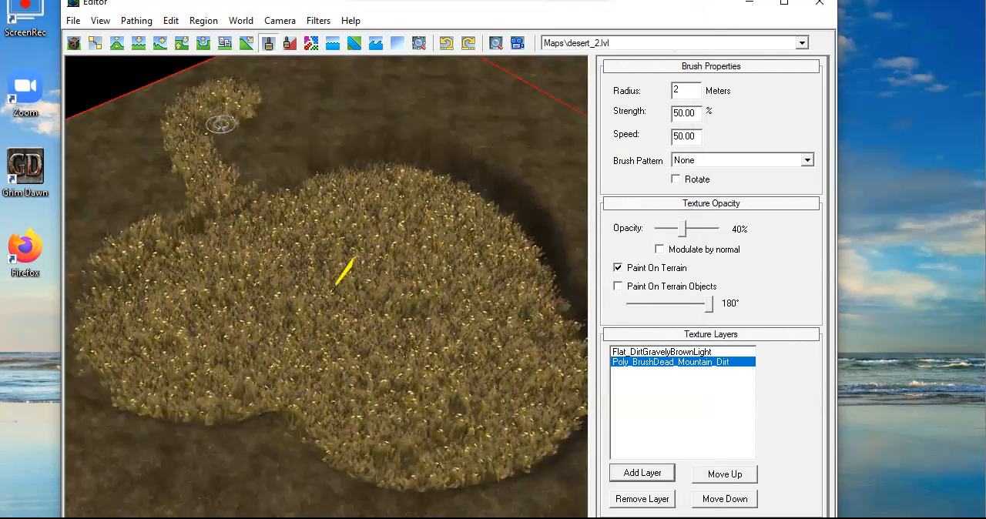
scroll(423, 331, down, 5)
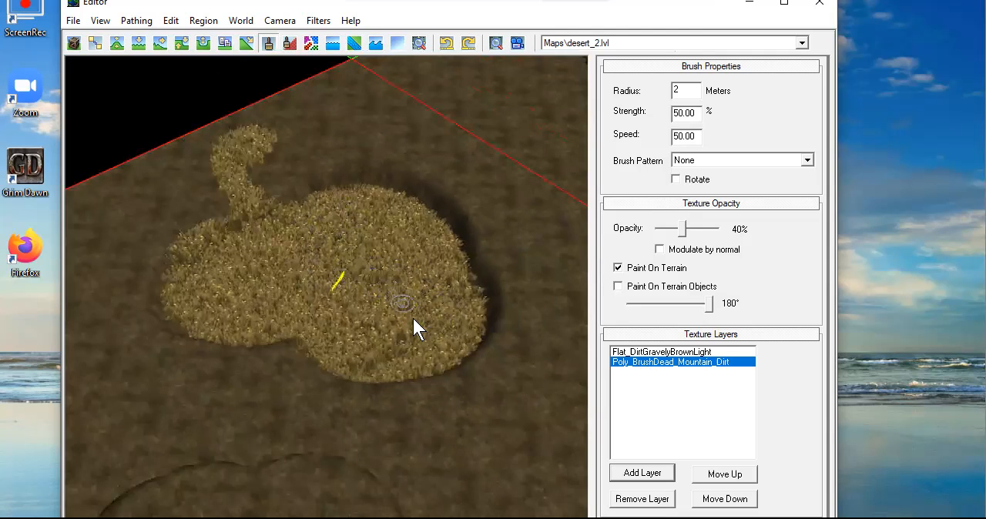
Delete the Poly_BrushDead_Mountain_Dirt texture layer
key(Delete)
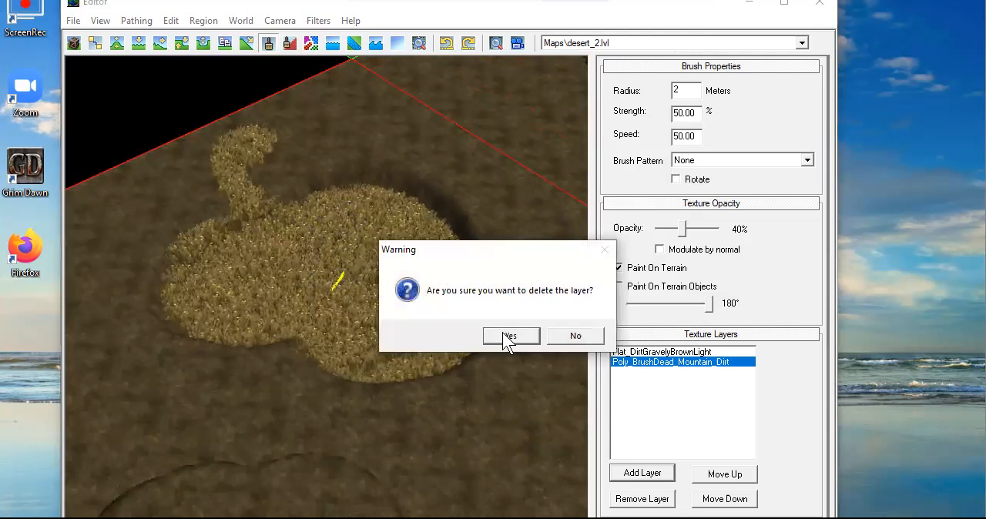
click(508, 335)
Place a bonepilehuman01 object from the level art debris&rubble records on the open ground of desert_2 and view it up close
middle_drag(390, 325, 318, 232)
middle_drag(471, 397, 375, 285)
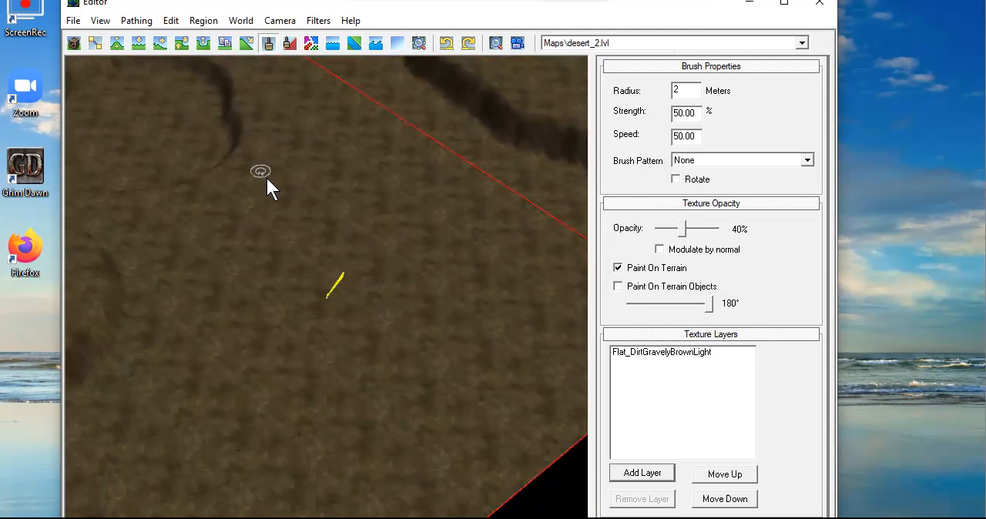
click(75, 44)
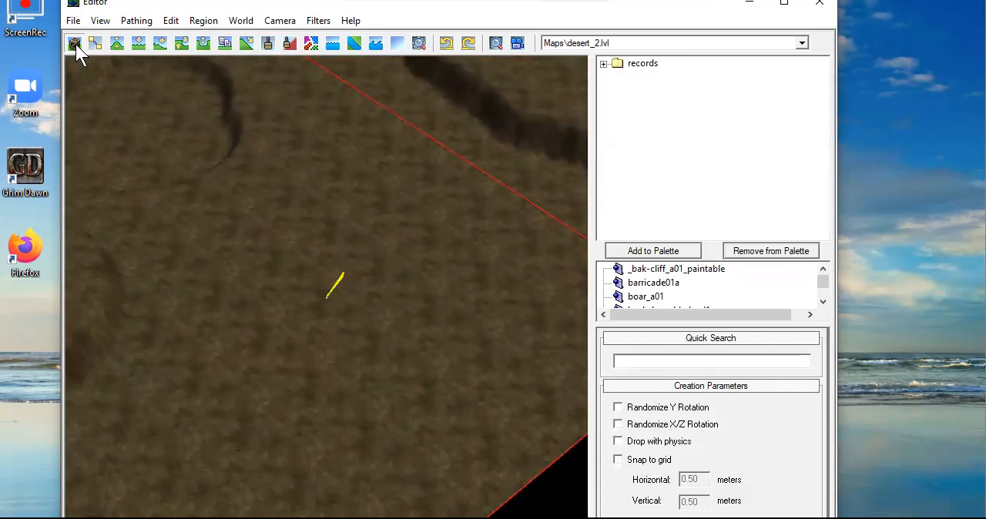
click(603, 65)
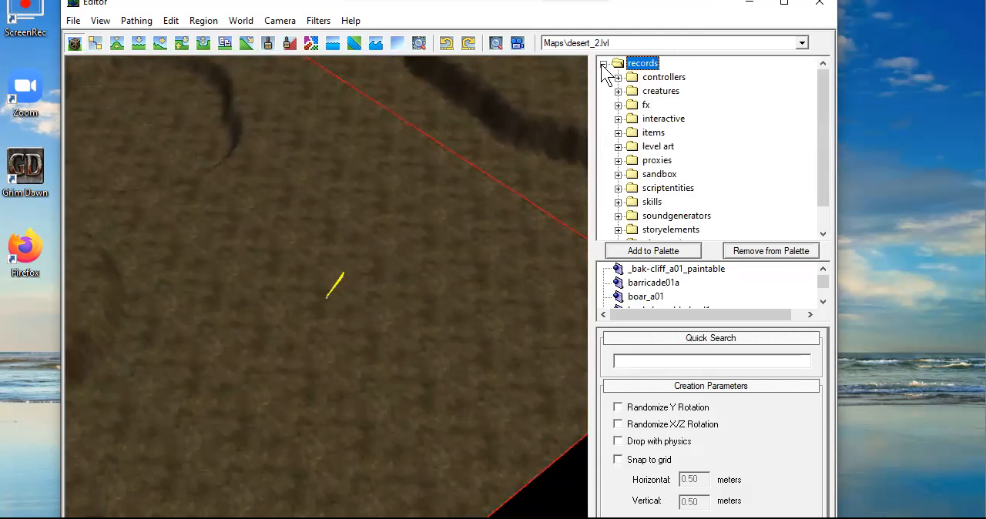
click(618, 146)
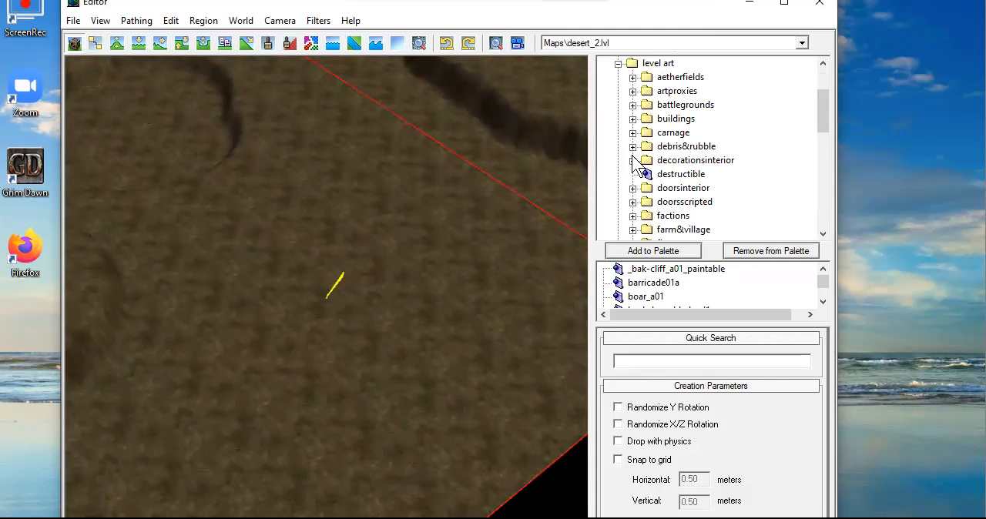
click(632, 146)
scroll(678, 170, down, 2)
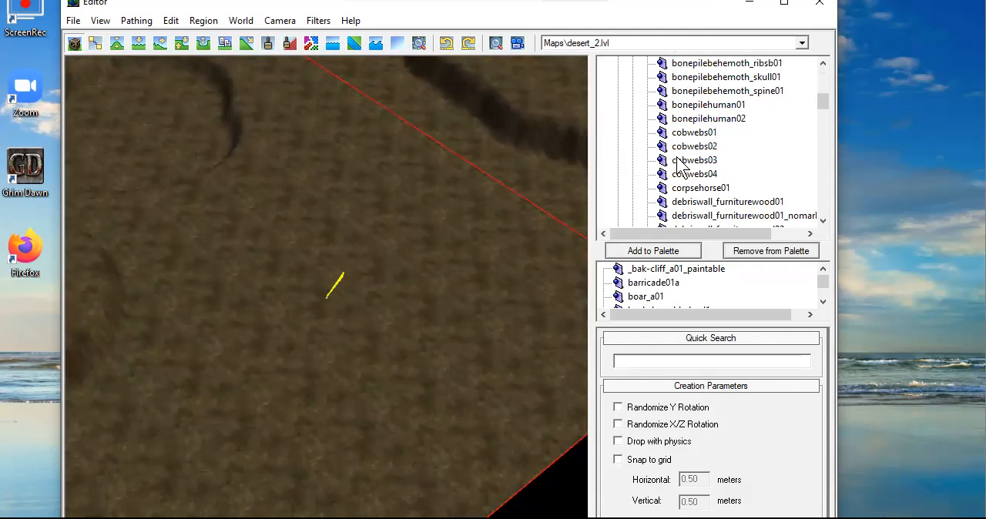
click(699, 105)
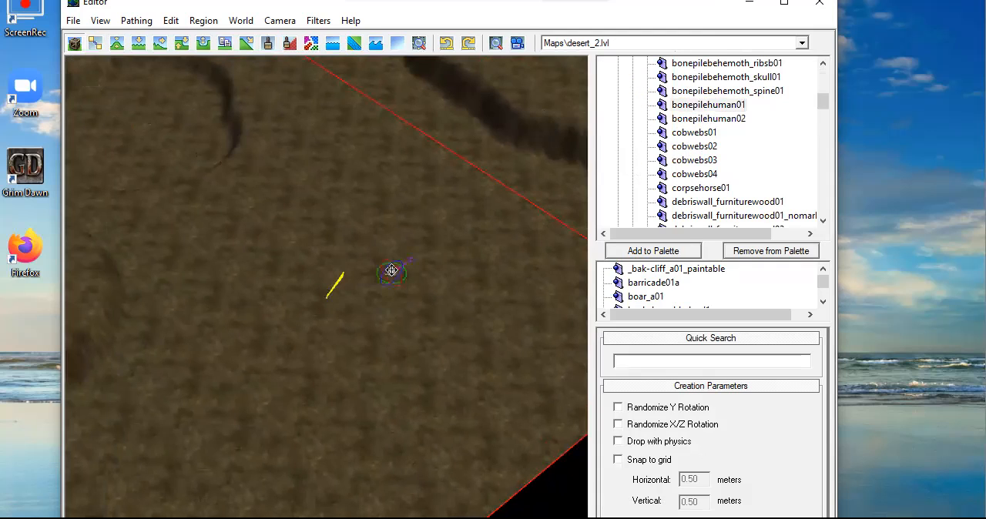
scroll(465, 303, up, 5)
middle_drag(447, 304, 348, 315)
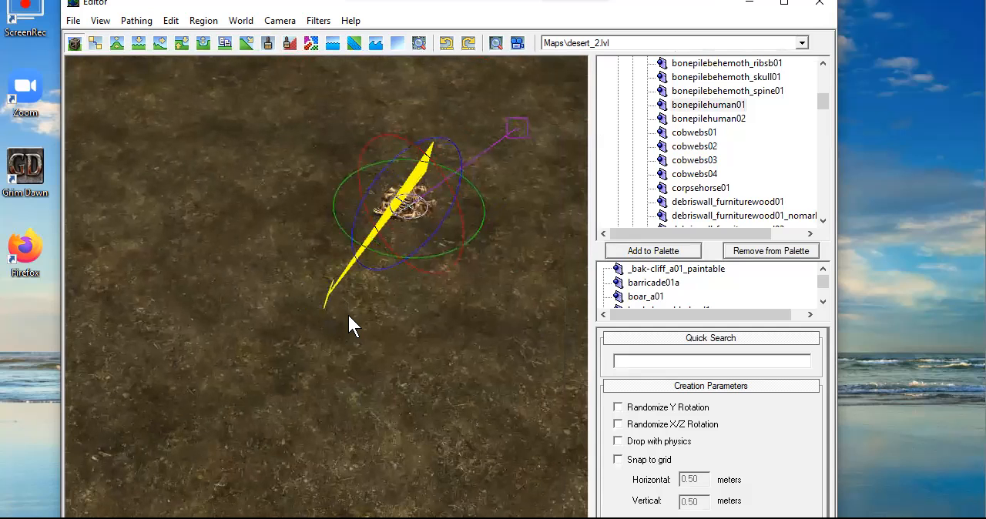
Delete the bonepilehuman01 object from the open ground of desert_2
key(Delete)
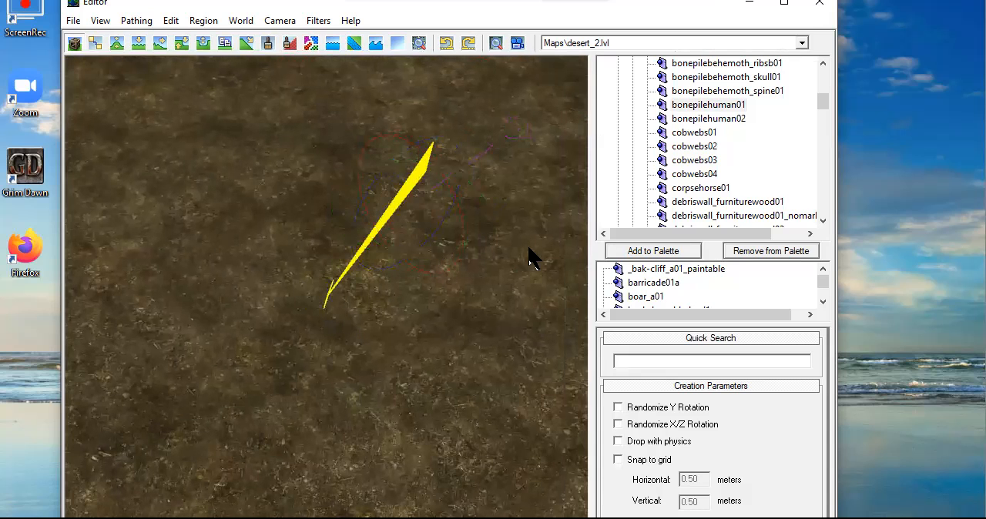
Try placing a swamp_giantbones_pile01a object from the debris&rubble records on the open ground of desert_2
click(693, 189)
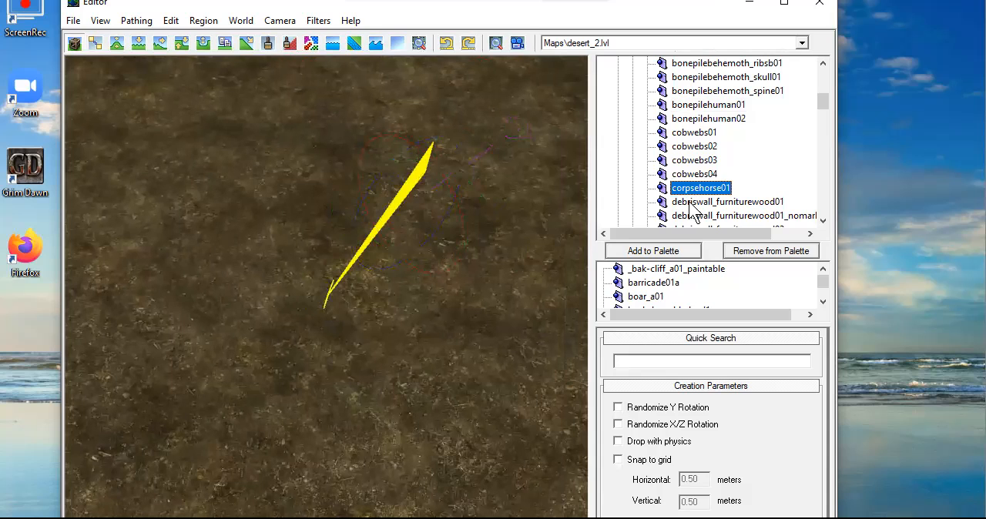
click(691, 202)
scroll(658, 204, down, 2)
scroll(660, 204, down, 7)
click(693, 174)
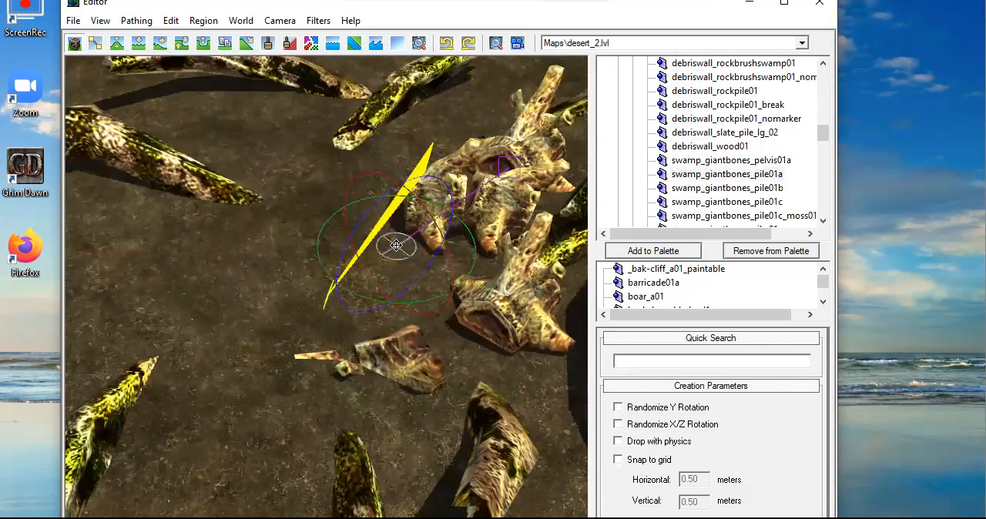
scroll(427, 250, down, 4)
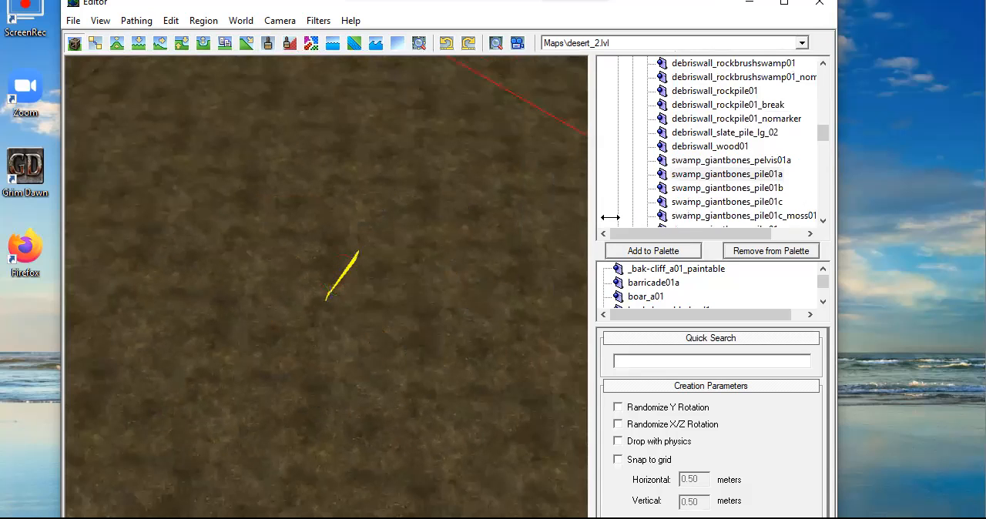
Place an orange-leaved tree from the level art flora trees records on the open ground of desert_2
scroll(714, 198, down, 5)
scroll(716, 204, down, 4)
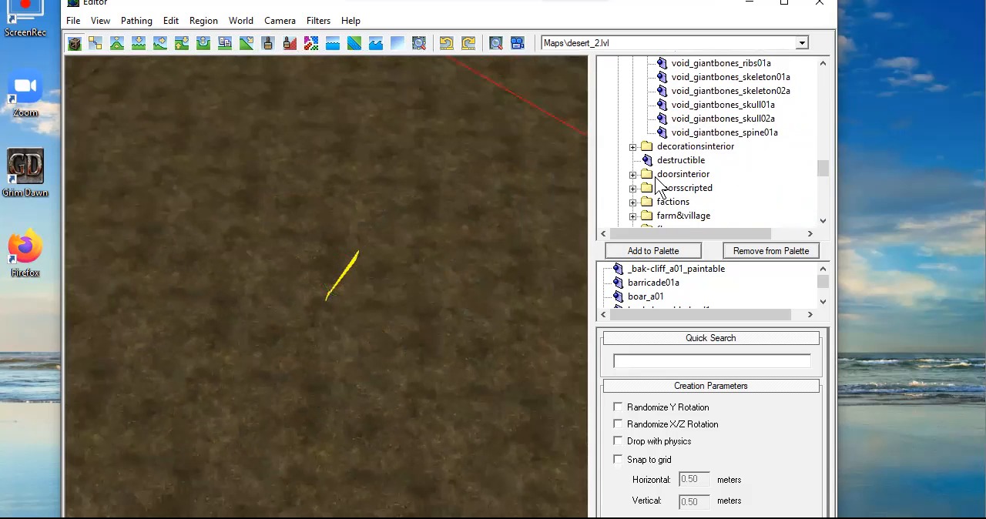
scroll(635, 202, down, 1)
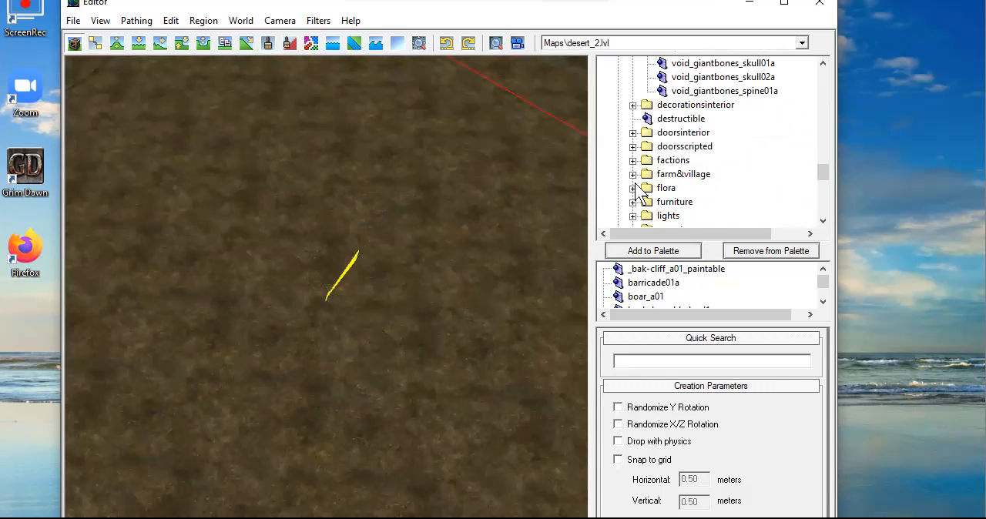
click(632, 188)
scroll(649, 191, down, 1)
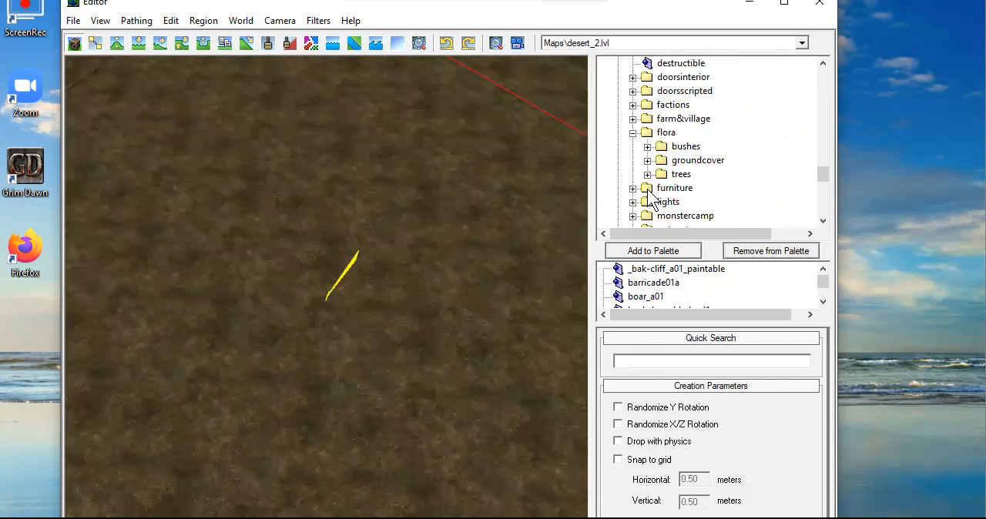
click(647, 176)
scroll(716, 193, down, 3)
click(724, 160)
click(388, 202)
Place a giant maple log bridge (tree_giantmaple_logbridge01a) on the ground beside the orange-leaved tree
scroll(681, 204, down, 4)
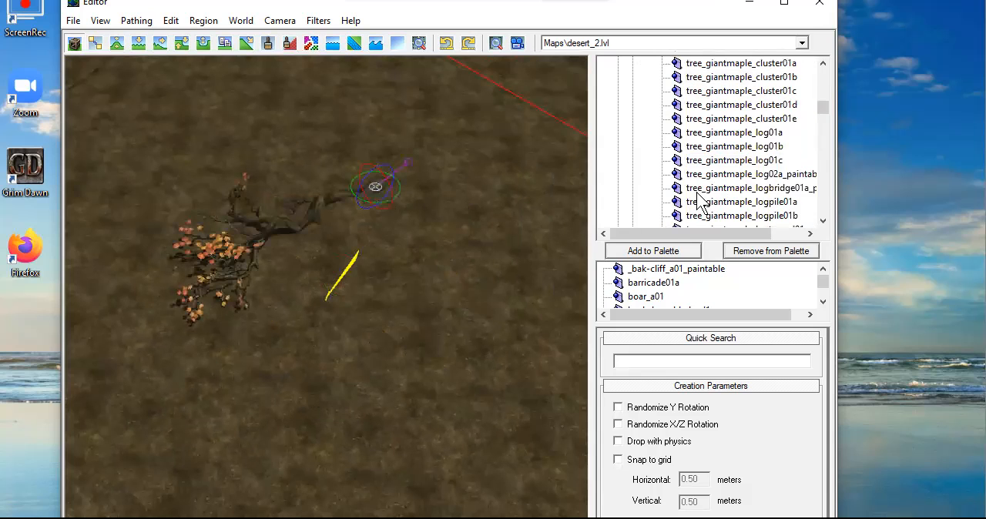
click(735, 189)
click(481, 326)
middle_drag(466, 365, 464, 268)
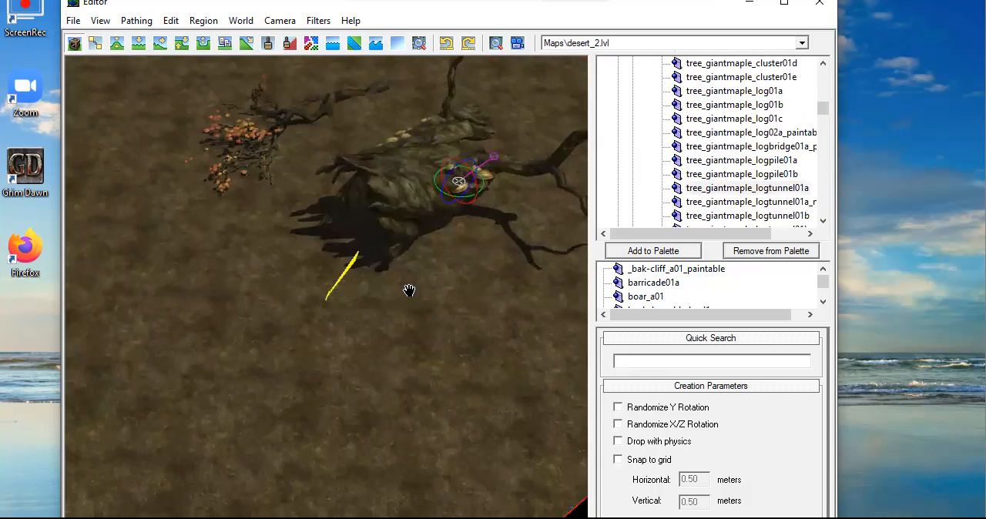
middle_drag(409, 290, 341, 308)
Place a treebeechgreen01a tree from the flora trees records in front of the orange-leaved tree and the large log
scroll(775, 187, down, 7)
scroll(759, 185, down, 12)
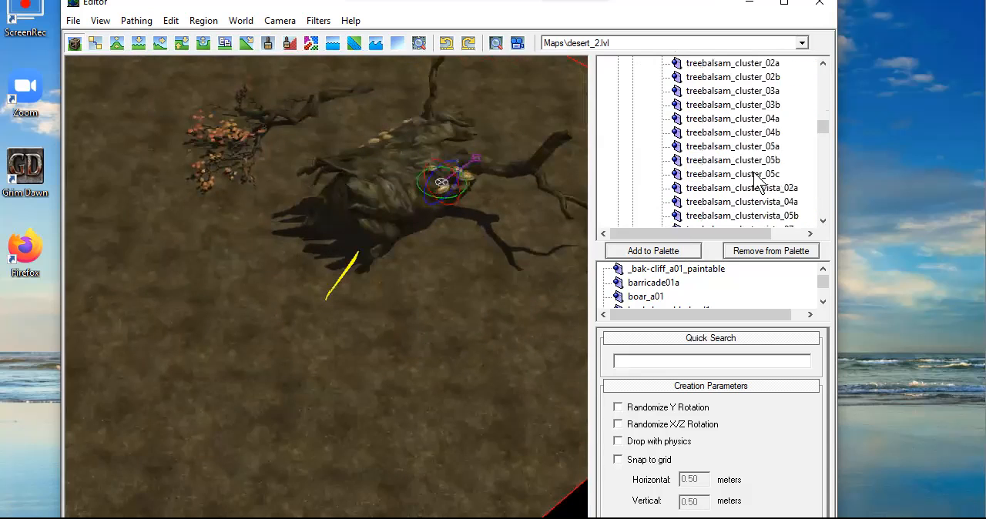
scroll(748, 181, down, 6)
click(729, 192)
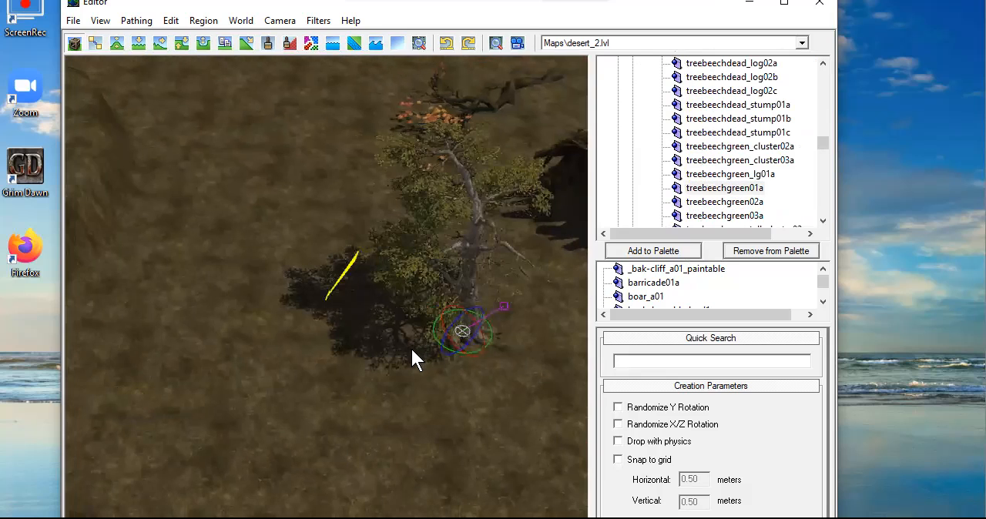
Rotate and tilt the treebeechgreen01a tree with its rotation rings, and scale it down to a smaller size
scroll(401, 358, up, 5)
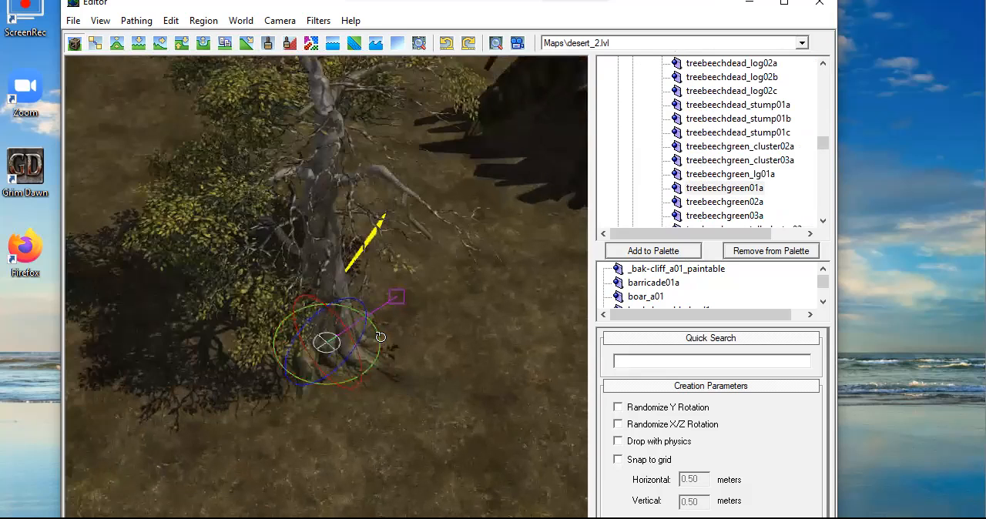
drag(380, 336, 243, 445)
drag(376, 334, 385, 315)
drag(378, 351, 379, 341)
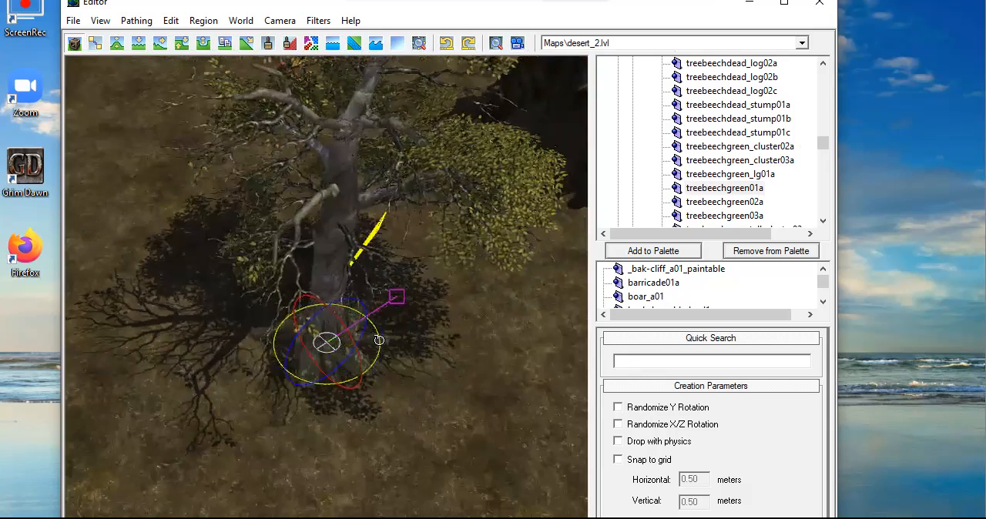
drag(344, 308, 325, 291)
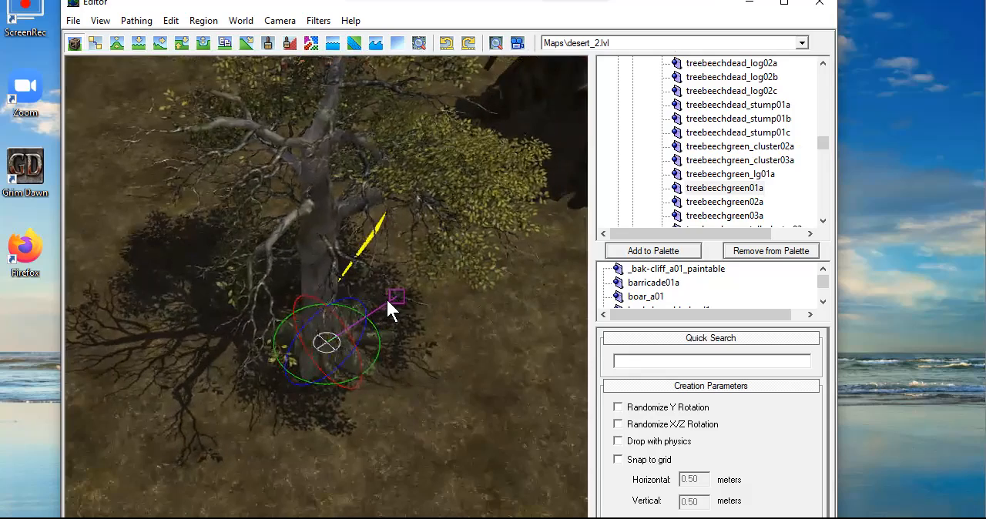
drag(397, 291, 394, 312)
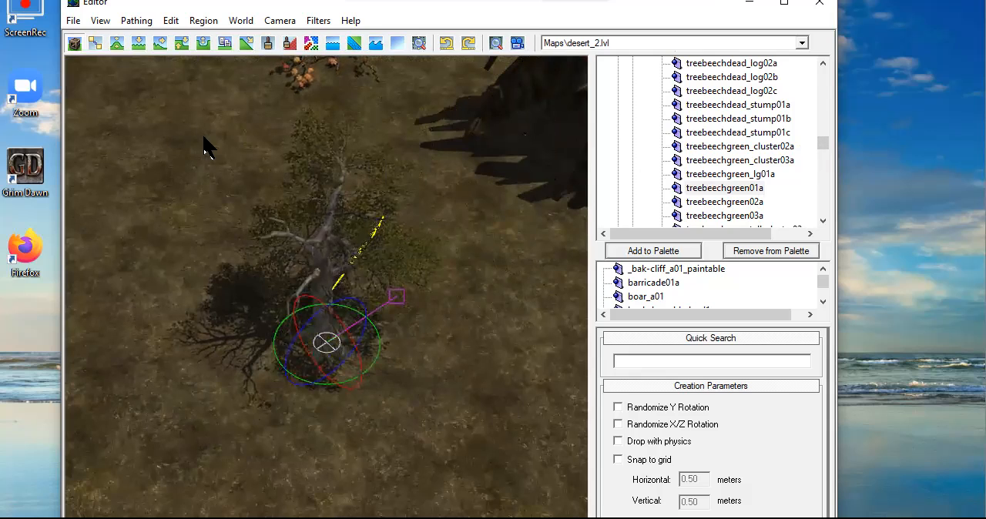
click(73, 20)
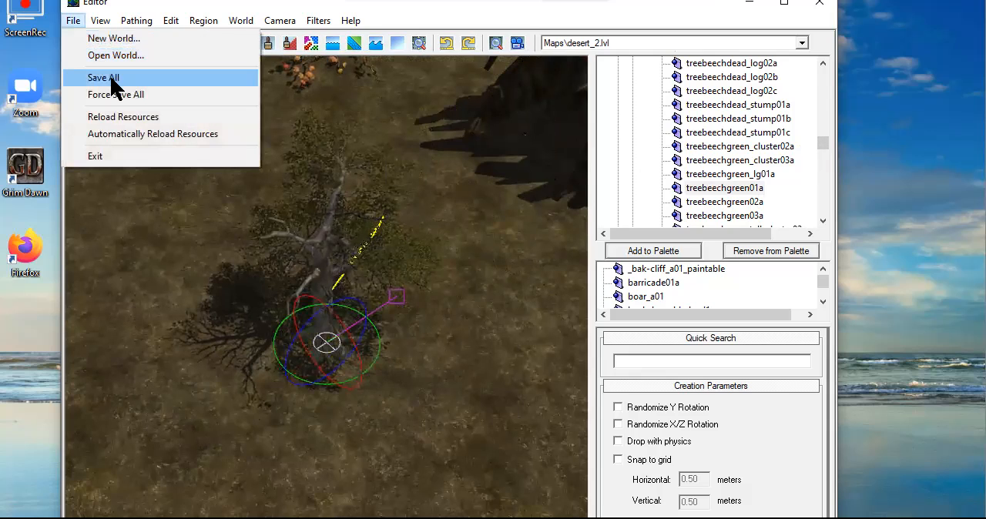
click(203, 230)
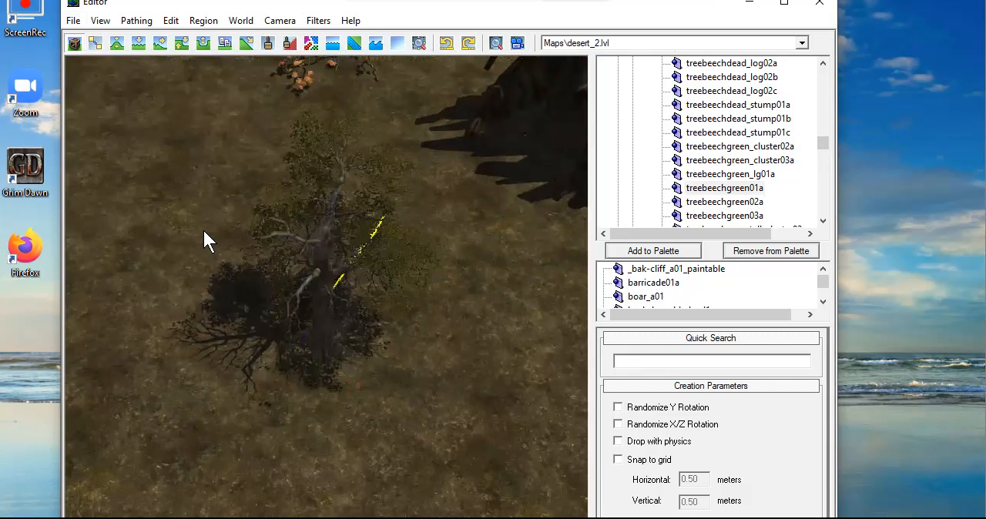
middle_drag(207, 164, 205, 309)
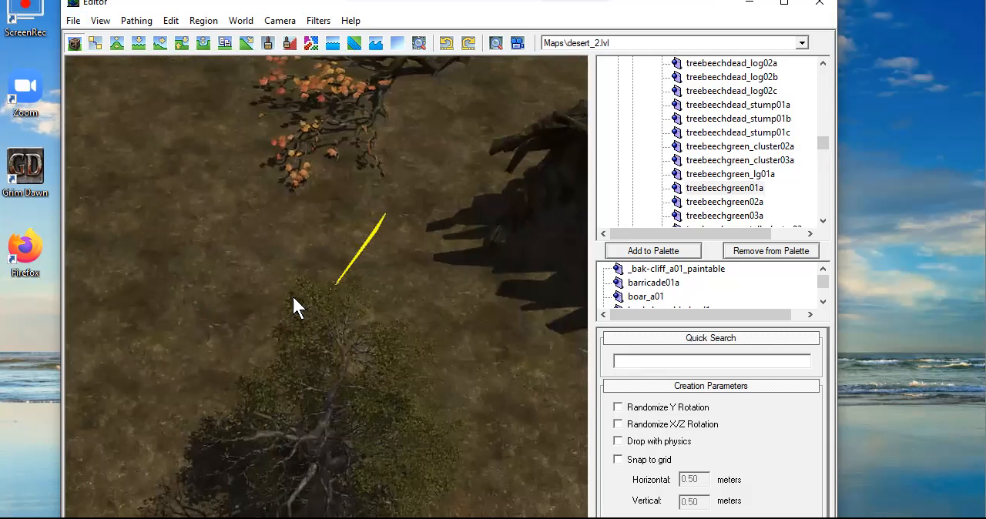
scroll(339, 338, down, 2)
middle_drag(392, 328, 387, 288)
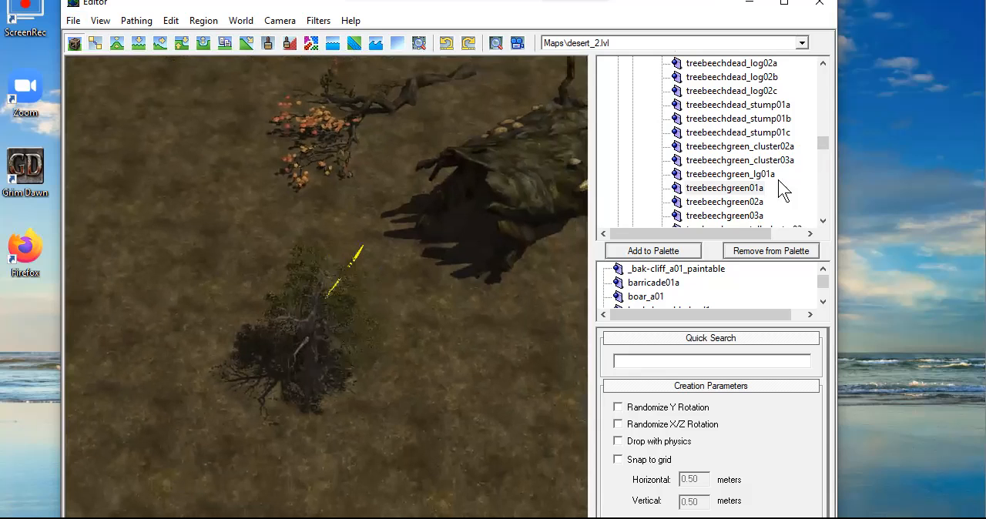
Collapse the debris&rubble and flora folders in the level art records
drag(828, 152, 830, 70)
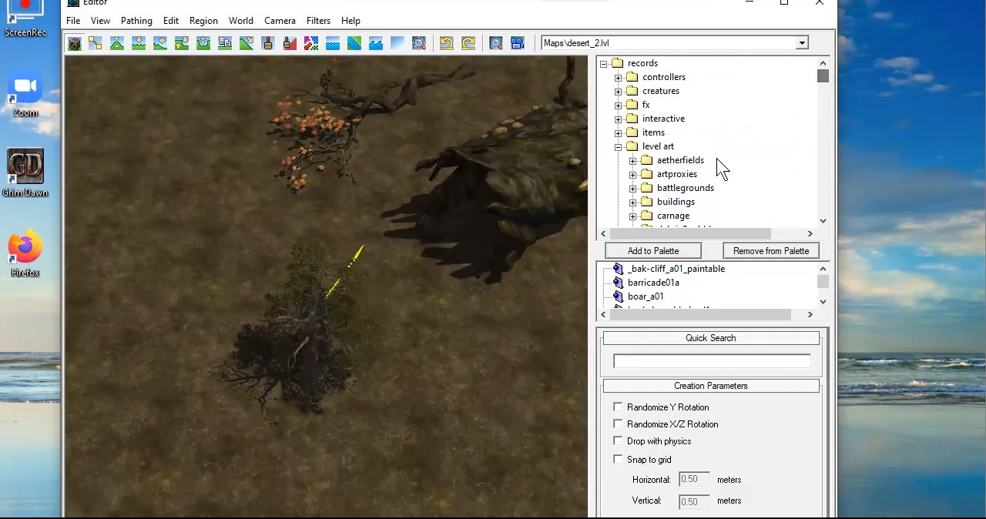
scroll(716, 161, down, 2)
click(632, 147)
scroll(633, 158, down, 1)
scroll(633, 158, down, 1)
click(632, 160)
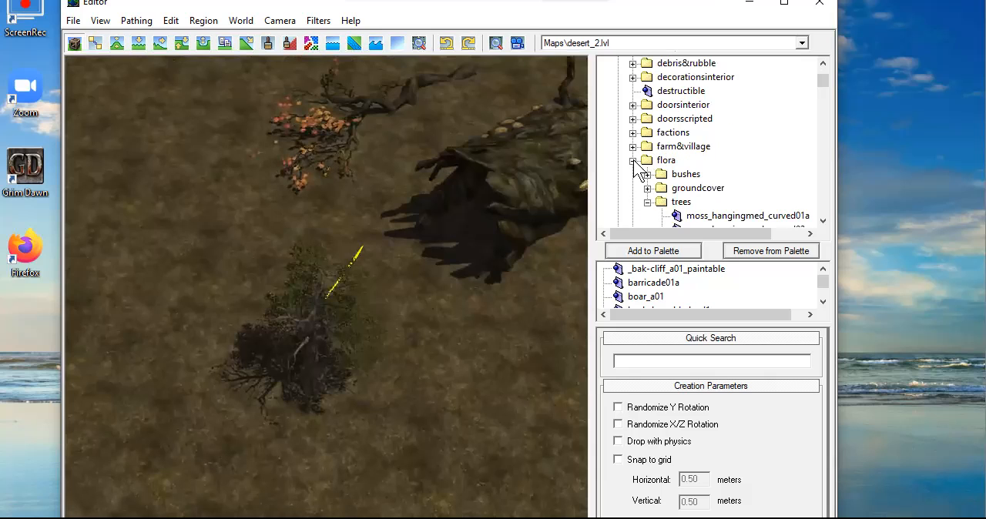
click(633, 161)
Place a shrineoldgod_totem01c object from the stonework+tombs+fences records on the open ground away from the trees
scroll(633, 159, down, 2)
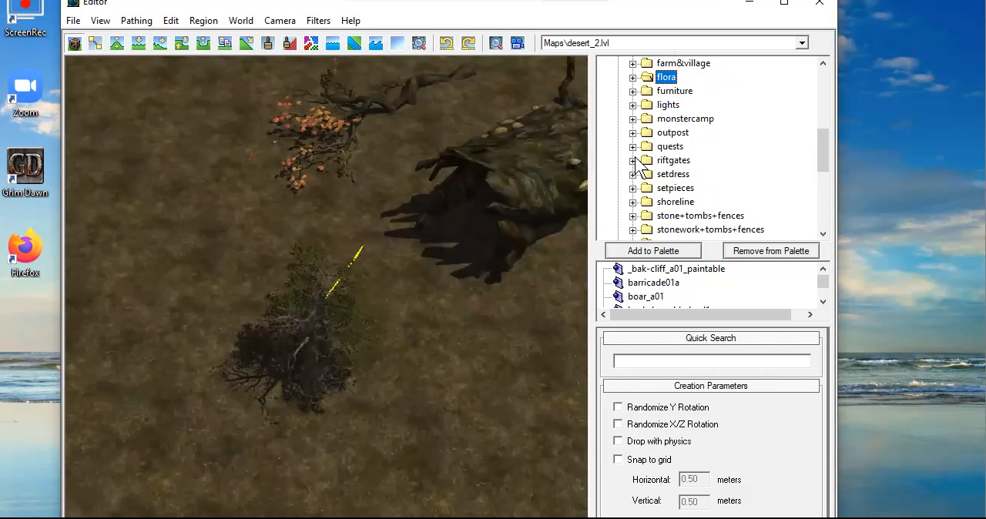
scroll(634, 192, down, 1)
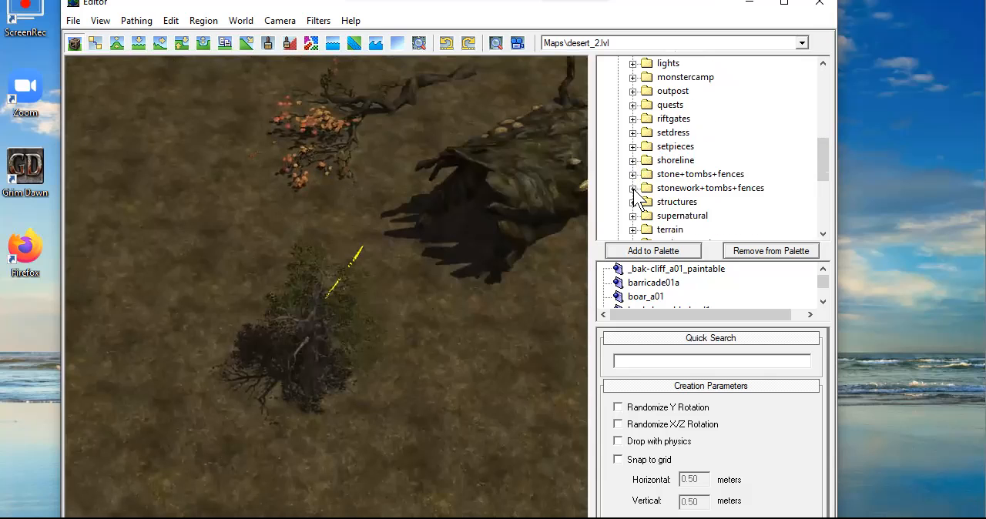
click(632, 188)
scroll(669, 194, down, 5)
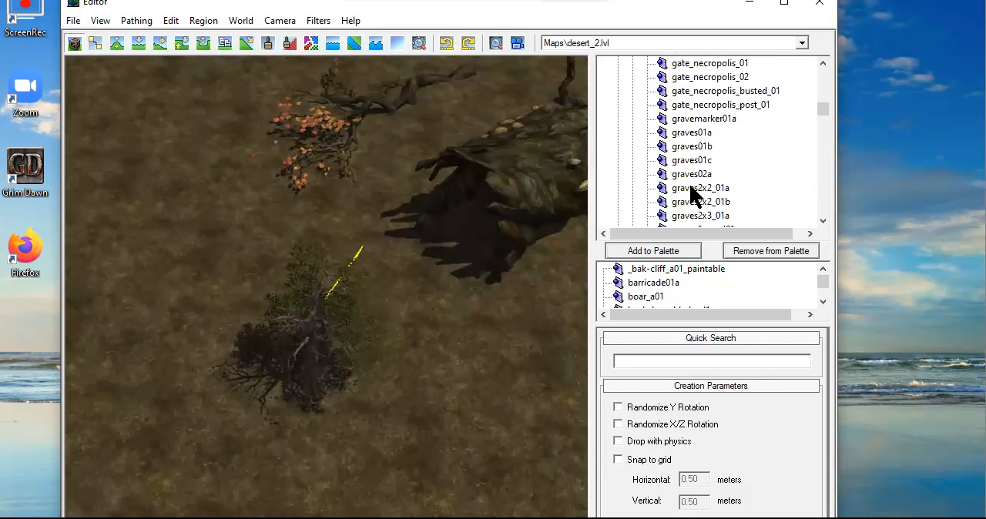
scroll(691, 190, down, 7)
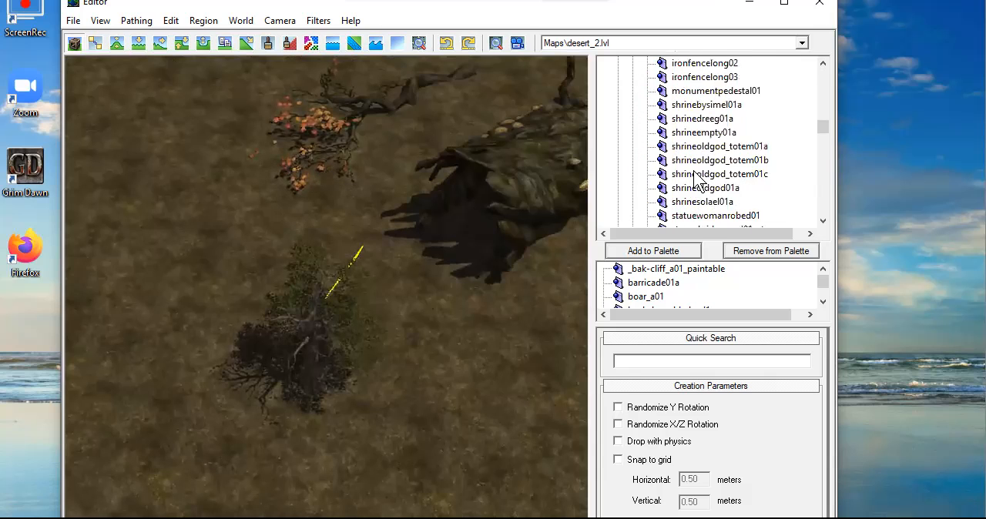
middle_drag(205, 212, 428, 298)
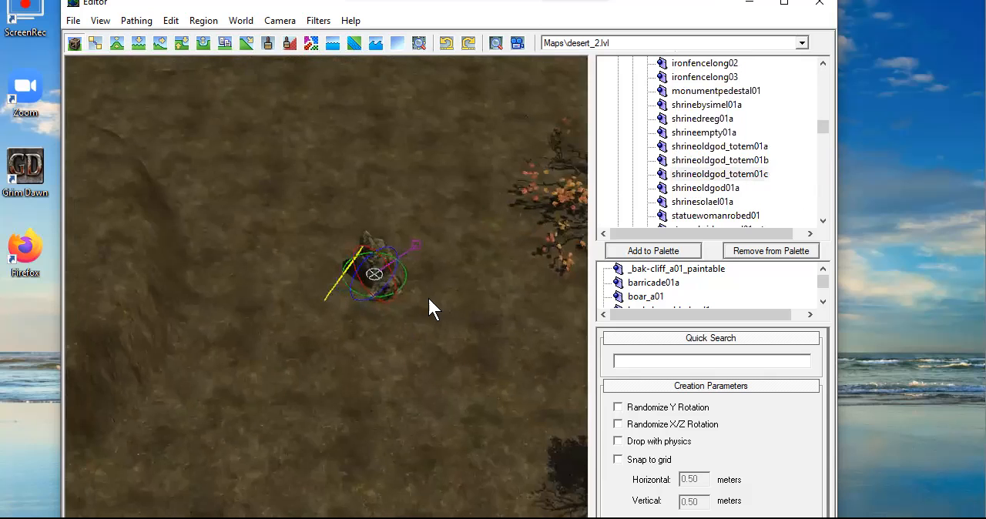
Examine the placed totem up close and its position relative to the trees and log in desert_2
scroll(428, 298, up, 4)
scroll(334, 238, up, 1)
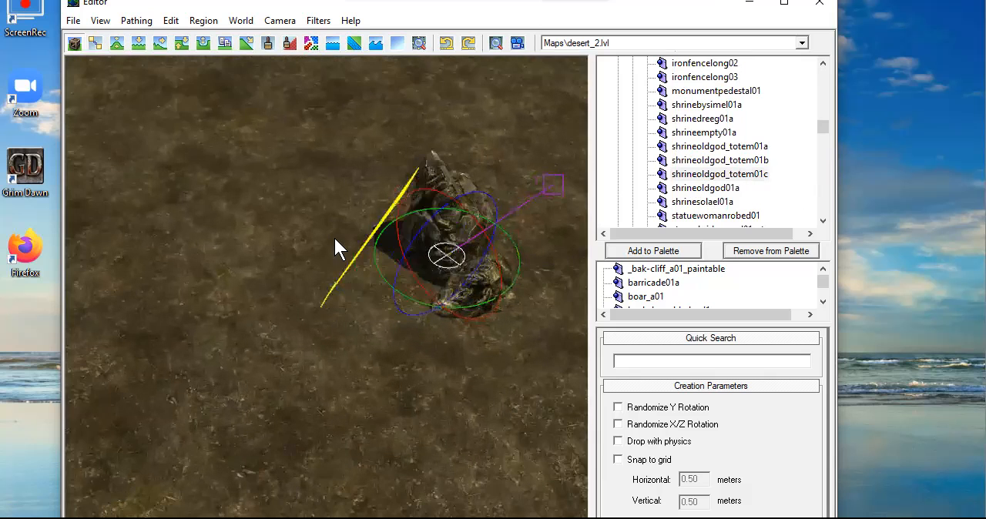
scroll(334, 235, down, 3)
middle_drag(334, 234, 294, 152)
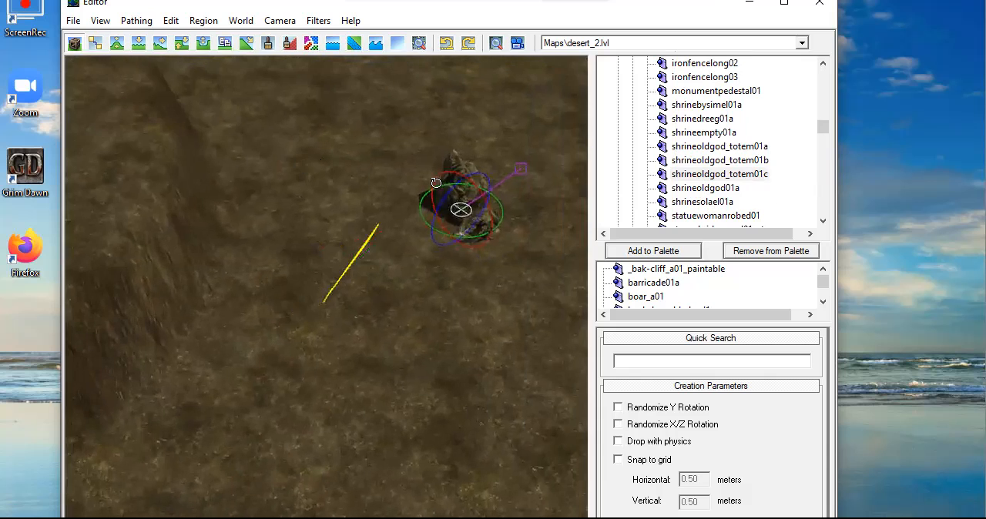
scroll(479, 224, down, 2)
middle_drag(479, 224, 315, 299)
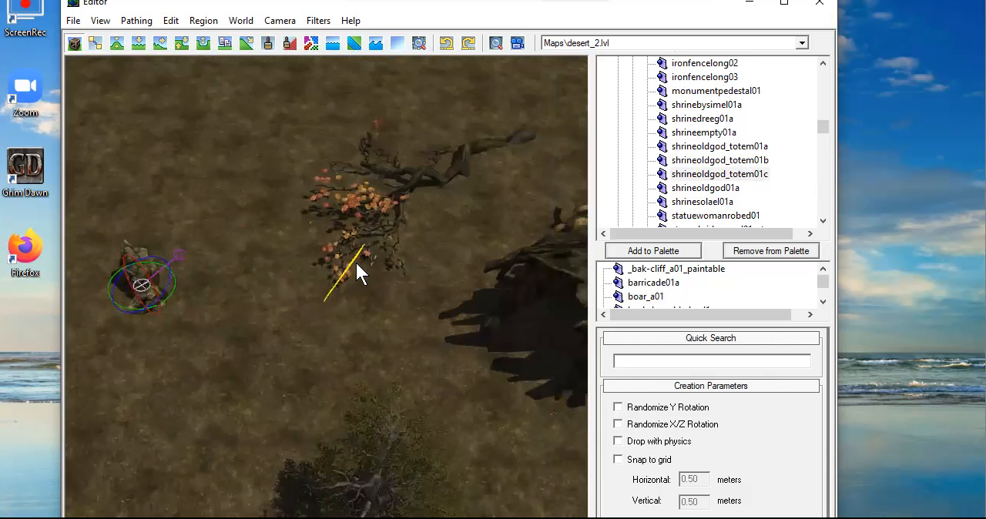
scroll(358, 265, down, 2)
scroll(372, 193, down, 3)
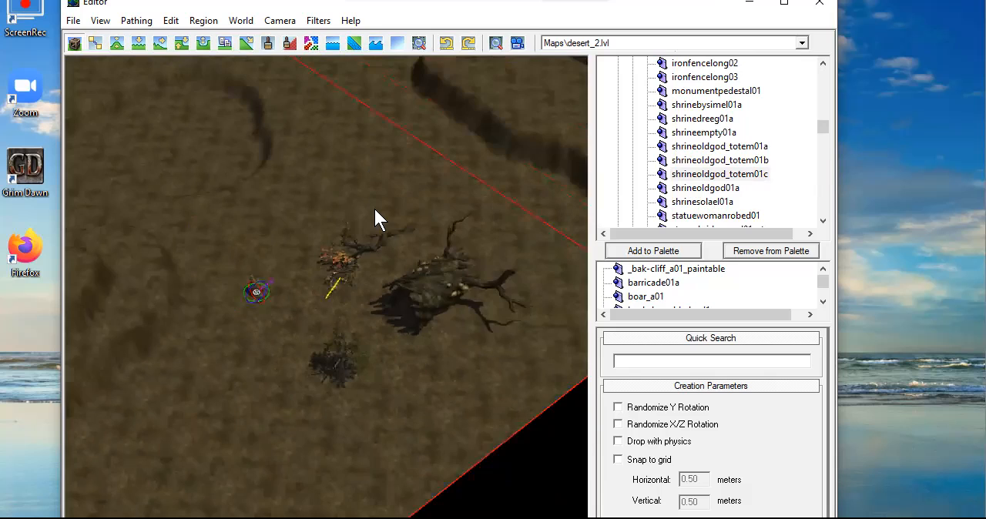
scroll(374, 218, up, 2)
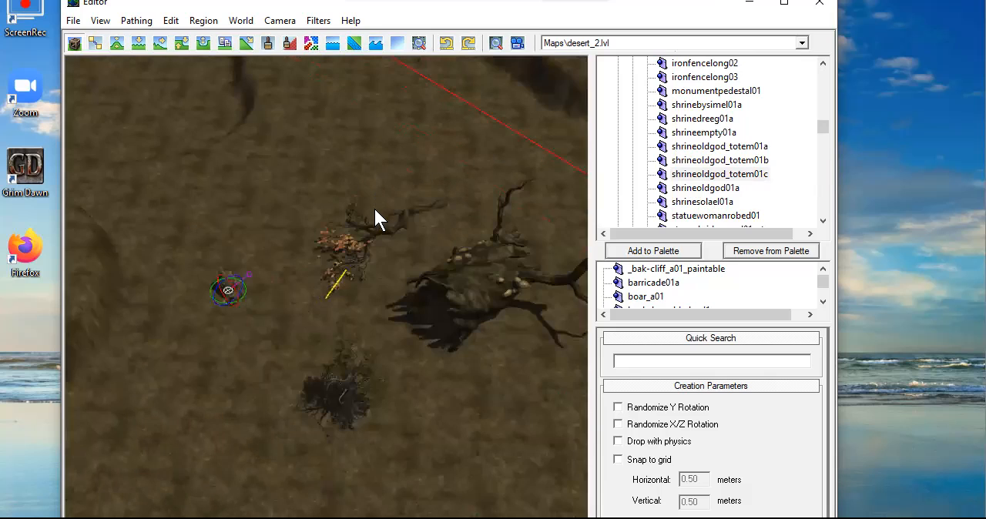
Activate flag painting with Passable/Impassable selected and examine the impassable areas around the hills and cliffs of the finished regions
click(290, 44)
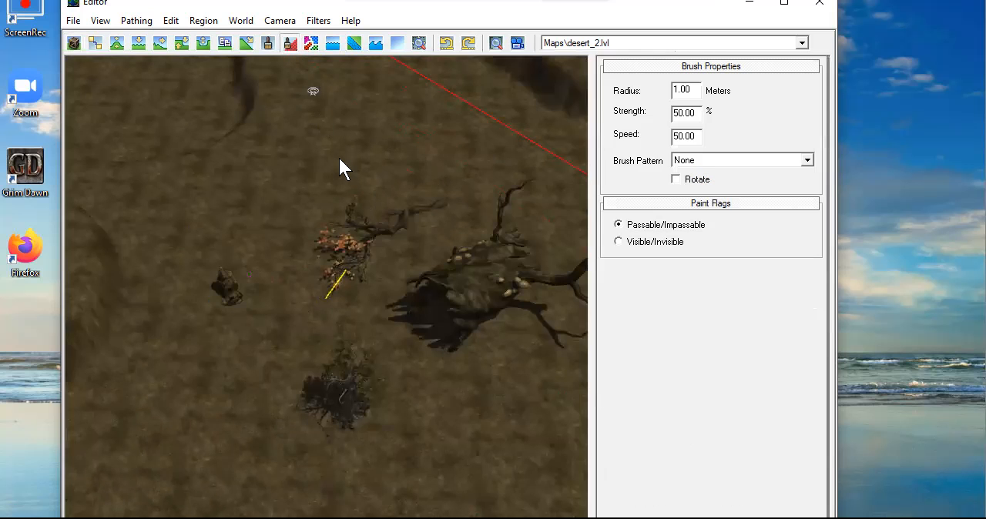
scroll(390, 282, down, 3)
middle_drag(305, 226, 219, 376)
middle_drag(345, 181, 361, 424)
middle_drag(301, 328, 470, 473)
middle_drag(477, 311, 341, 378)
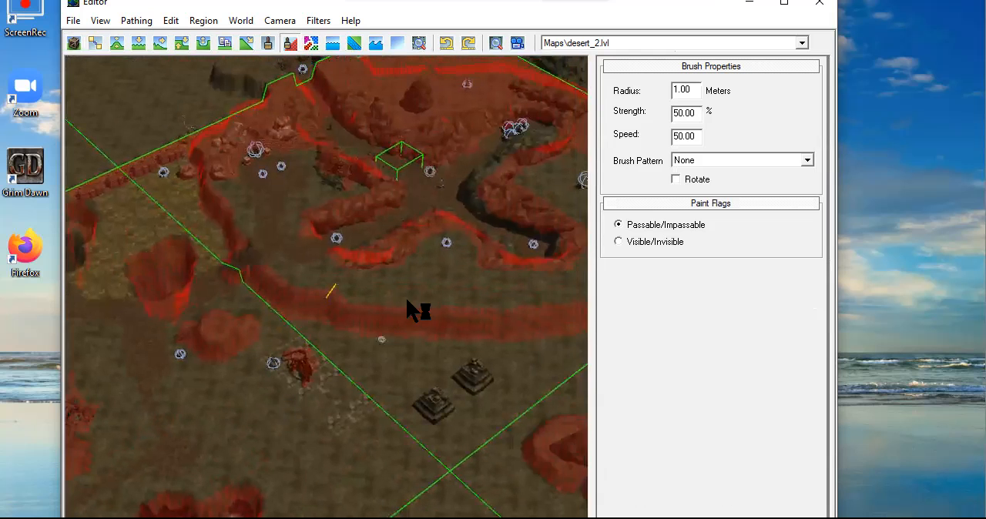
middle_drag(405, 318, 400, 183)
scroll(418, 341, up, 5)
scroll(428, 173, down, 3)
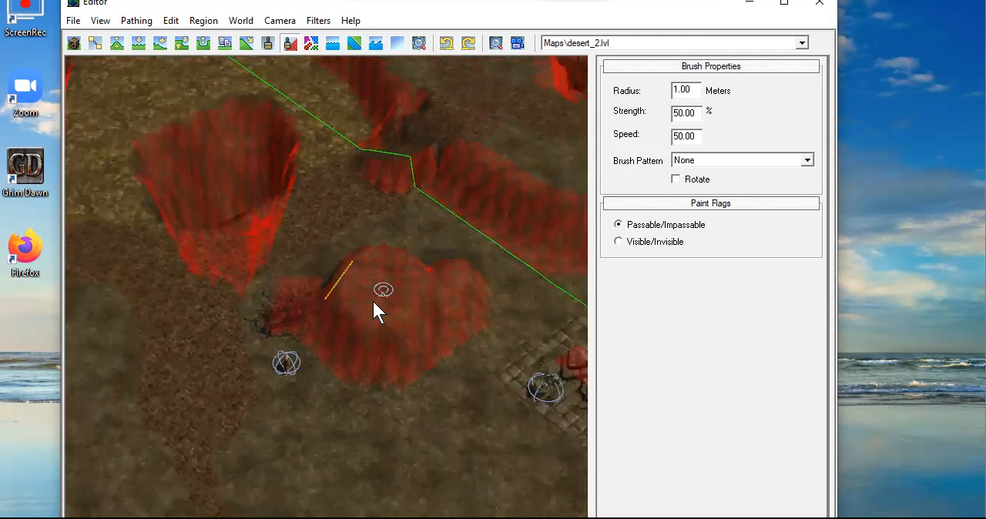
Inspect the passability display back across desert_1 and over the sculpted ground and objects of desert_2
middle_drag(309, 460, 325, 91)
middle_drag(374, 453, 432, 166)
middle_drag(371, 396, 318, 152)
scroll(328, 314, down, 5)
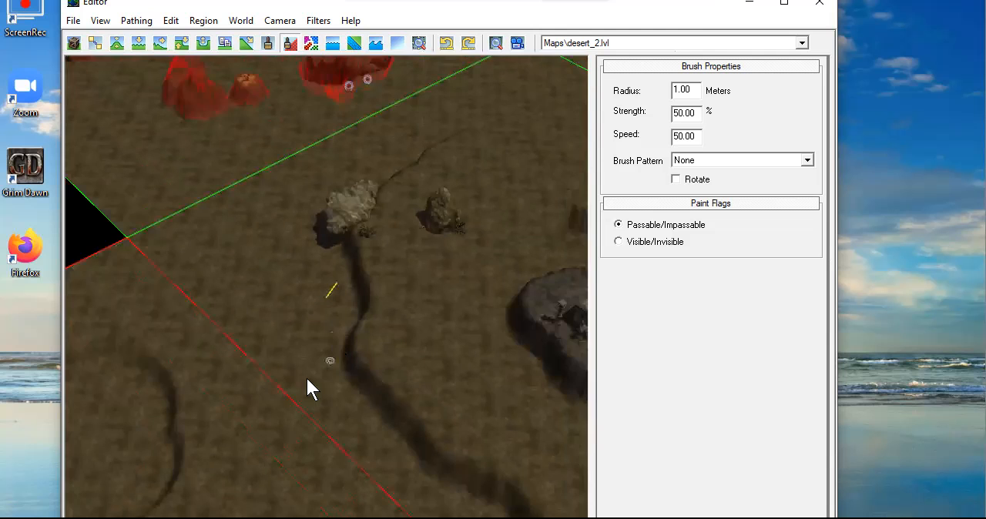
middle_drag(238, 393, 187, 182)
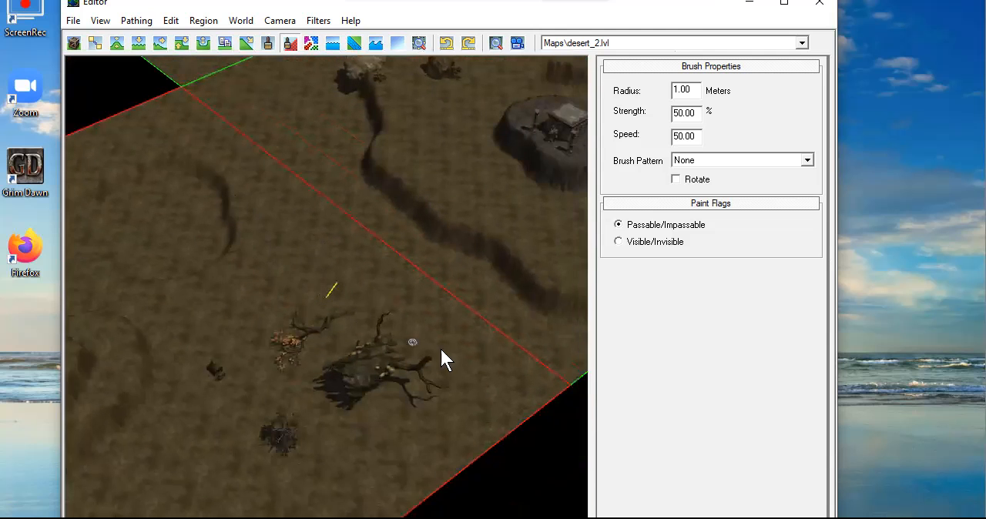
middle_drag(249, 226, 335, 270)
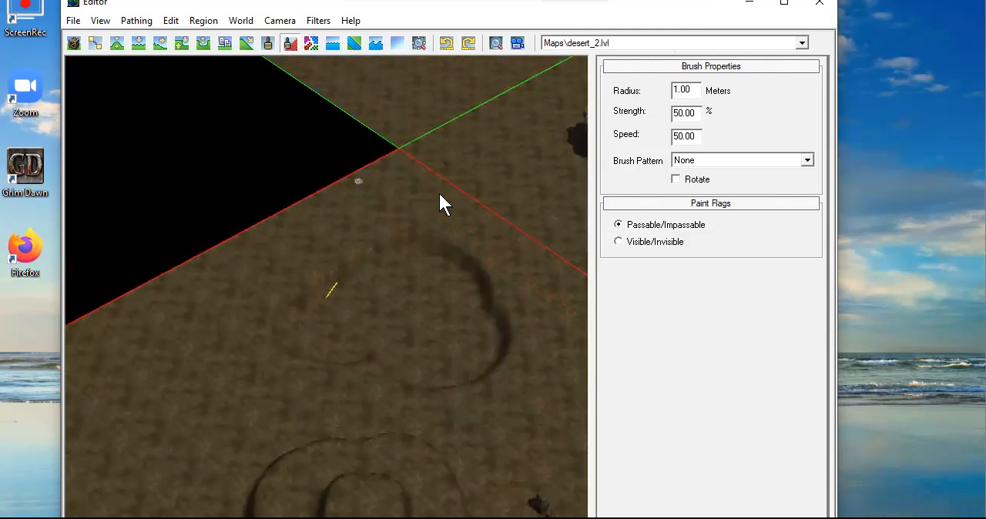
Review the bare hills of desert_2, then look over the pathing rebuild and save commands from the world layout view
middle_drag(471, 323, 343, 171)
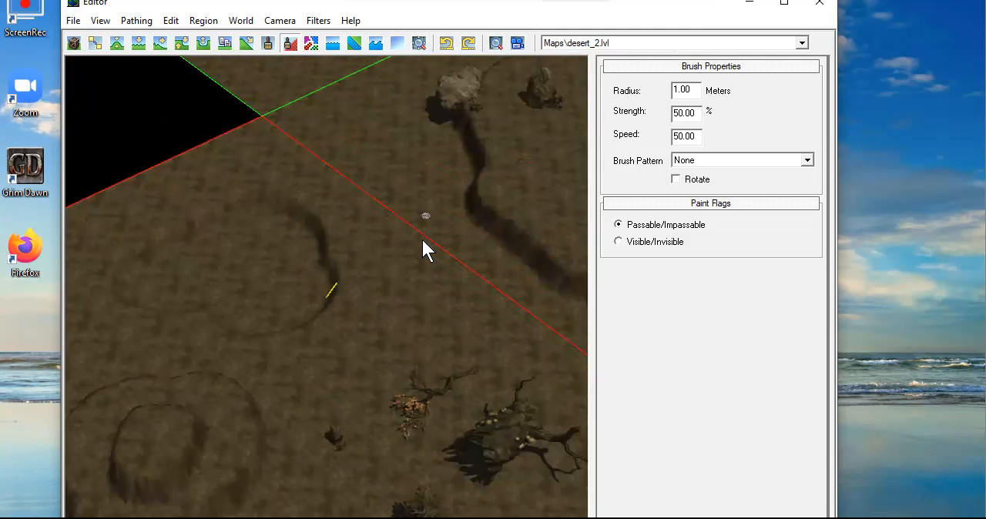
middle_drag(410, 375, 545, 221)
middle_drag(466, 202, 405, 215)
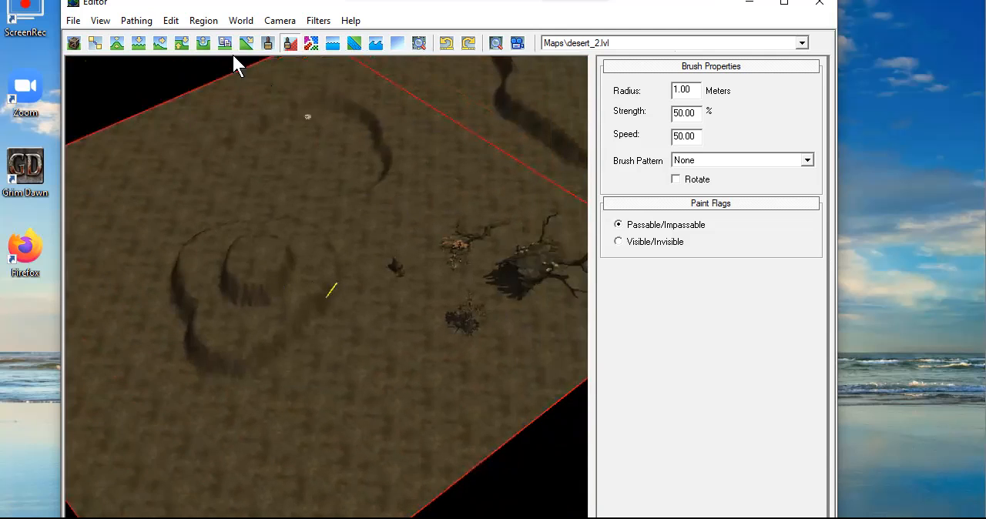
click(170, 20)
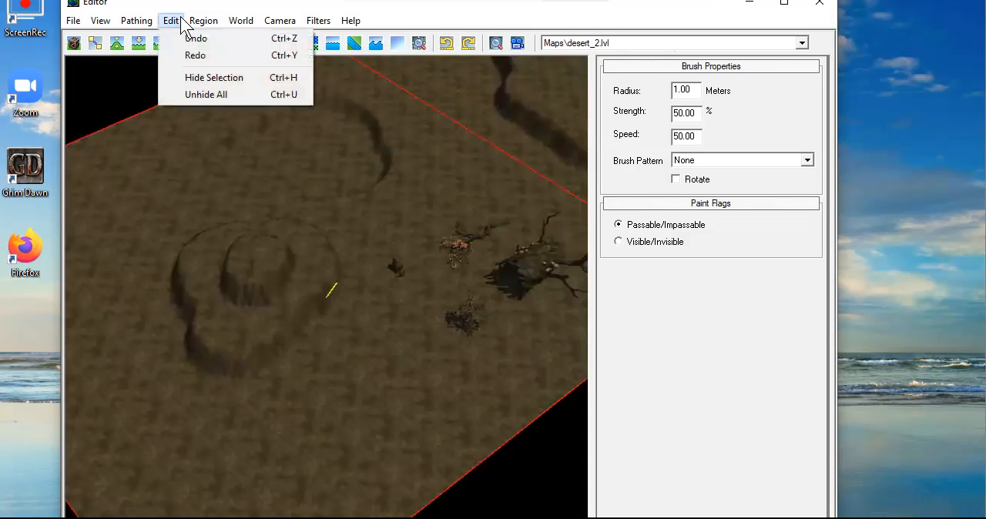
mouse_move(196, 23)
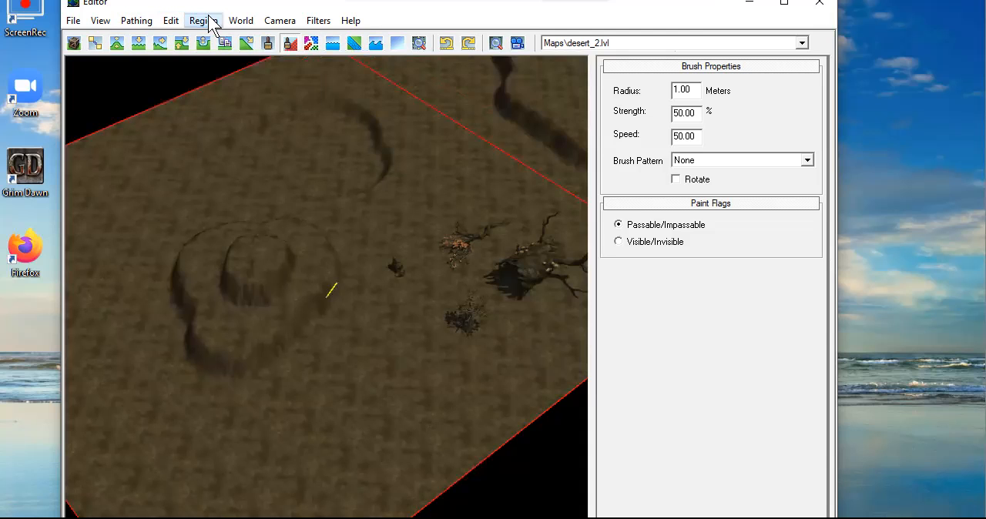
mouse_move(247, 26)
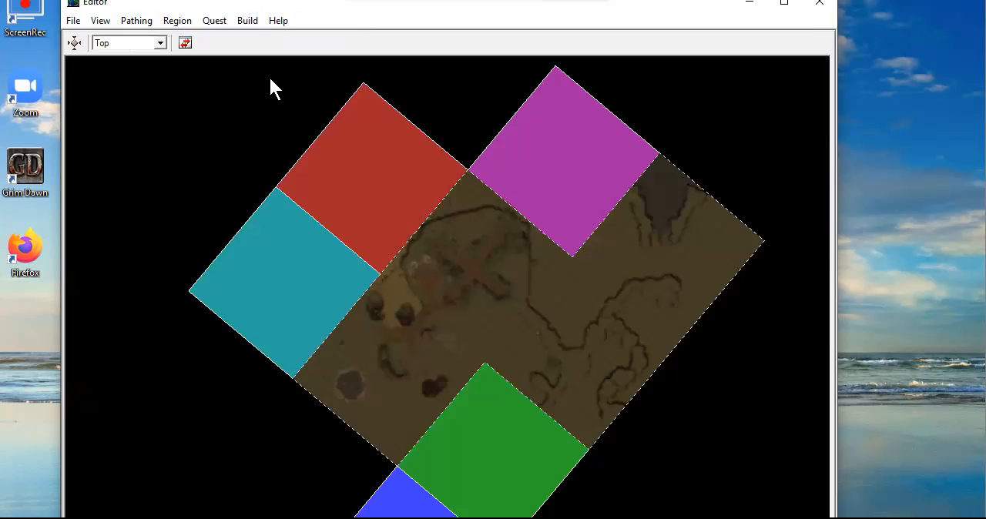
click(248, 26)
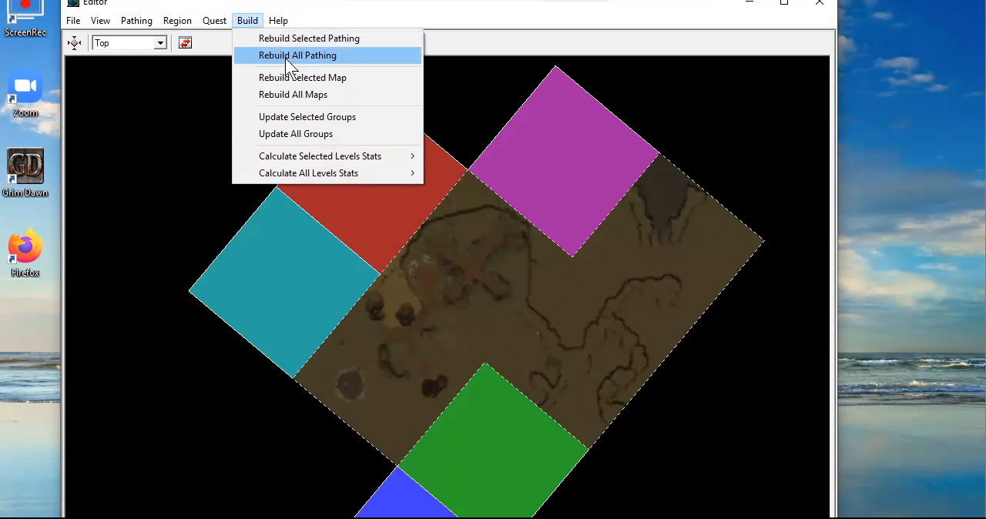
mouse_move(73, 20)
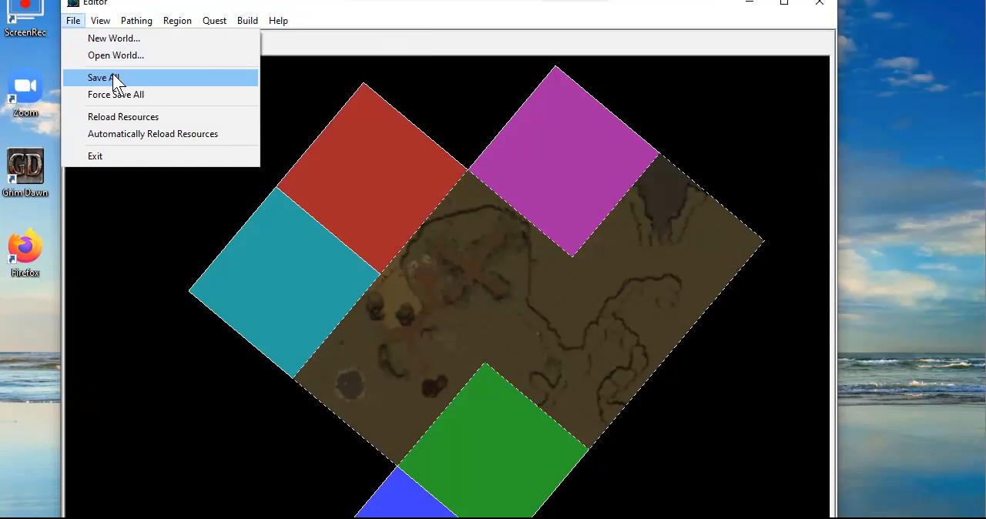
click(583, 12)
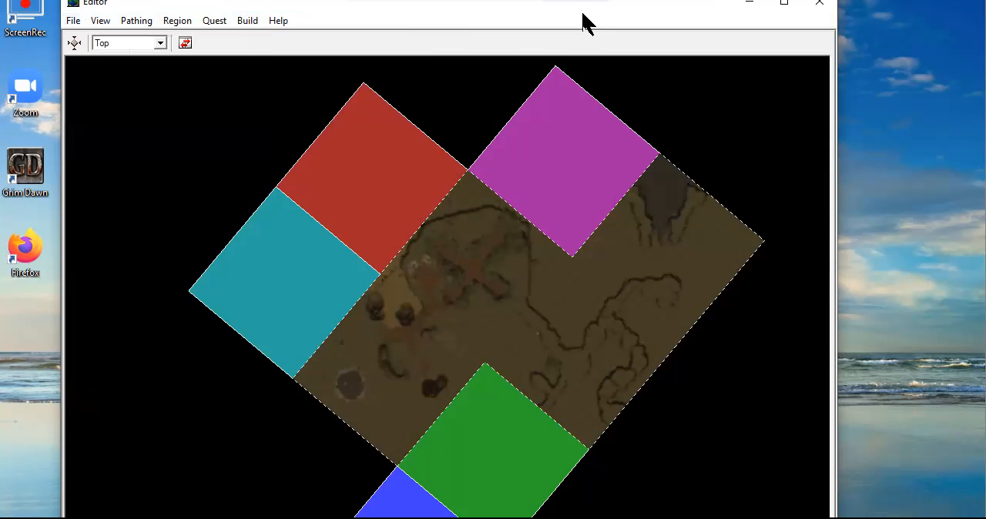
drag(582, 13, 587, 20)
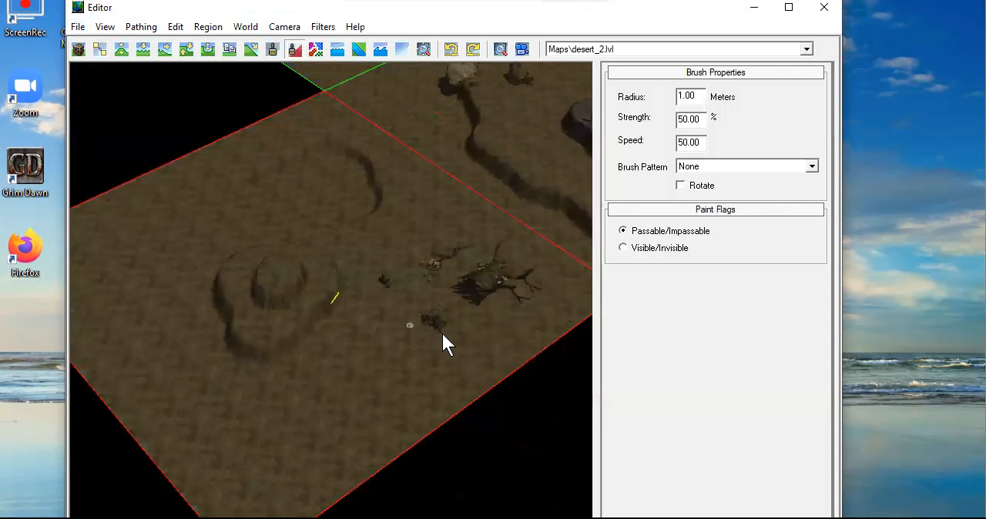
Paint part of the lower slope of the round stepped hill in desert_2 as impassable
scroll(442, 334, down, 3)
scroll(405, 337, up, 3)
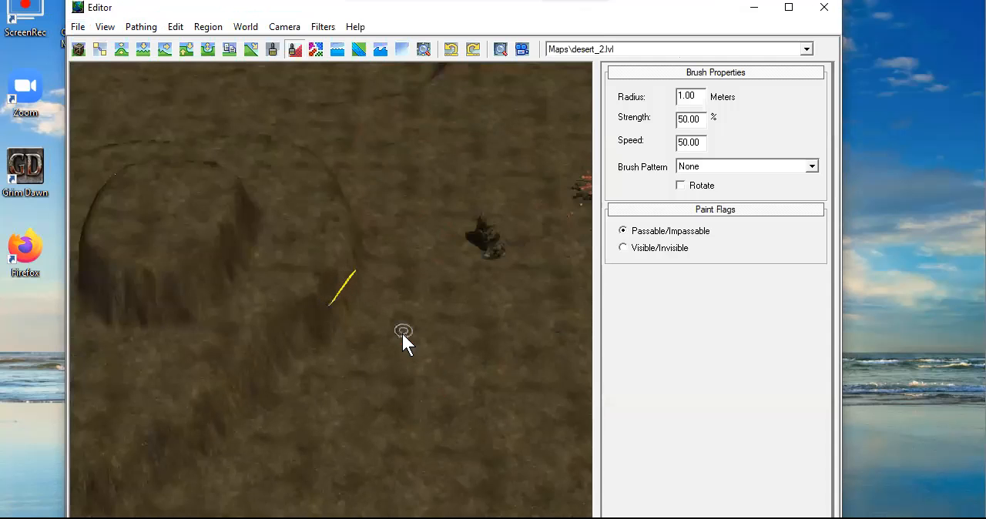
middle_drag(376, 323, 402, 303)
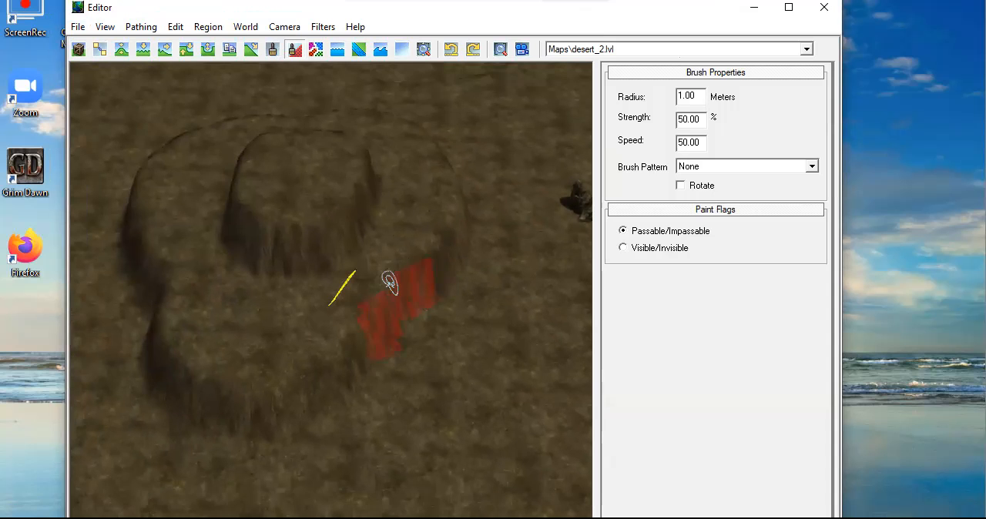
mouse_move(466, 264)
middle_down()
mouse_move(391, 314)
mouse_move(502, 303)
mouse_move(501, 266)
mouse_move(402, 317)
mouse_move(354, 326)
middle_up()
scroll(393, 314, up, 3)
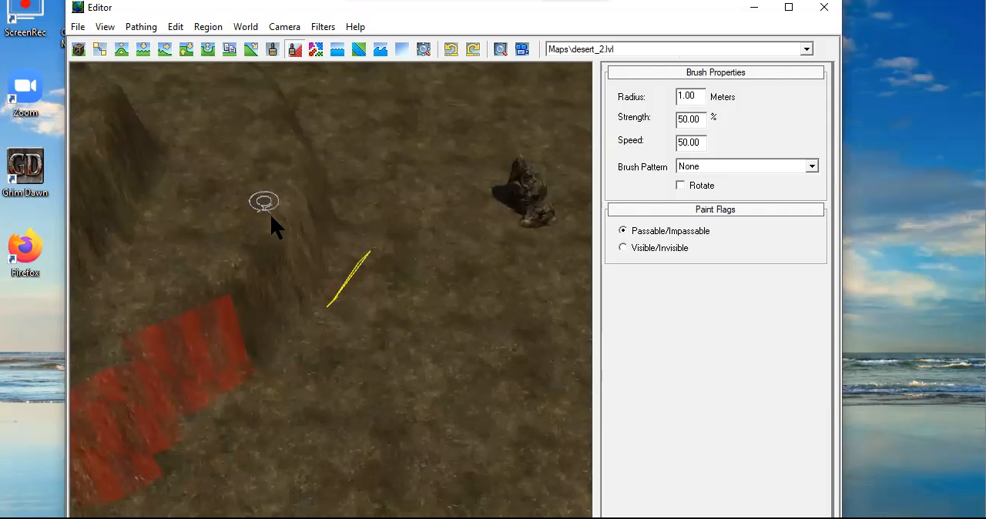
mouse_move(269, 315)
mouse_down()
mouse_move(244, 332)
mouse_move(252, 275)
mouse_move(238, 282)
mouse_move(264, 308)
mouse_move(275, 258)
mouse_move(283, 288)
mouse_up()
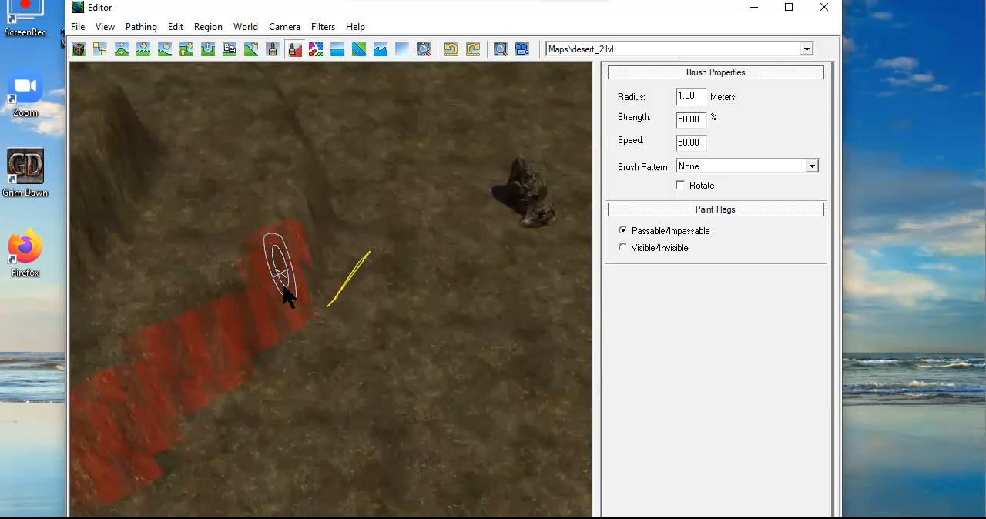
mouse_move(266, 270)
right_down()
mouse_move(264, 244)
mouse_move(273, 315)
mouse_move(238, 268)
mouse_move(247, 319)
mouse_move(301, 282)
mouse_move(258, 350)
mouse_move(218, 341)
mouse_move(193, 362)
mouse_move(223, 396)
mouse_move(191, 395)
mouse_move(152, 364)
right_up()
middle_drag(323, 353, 465, 293)
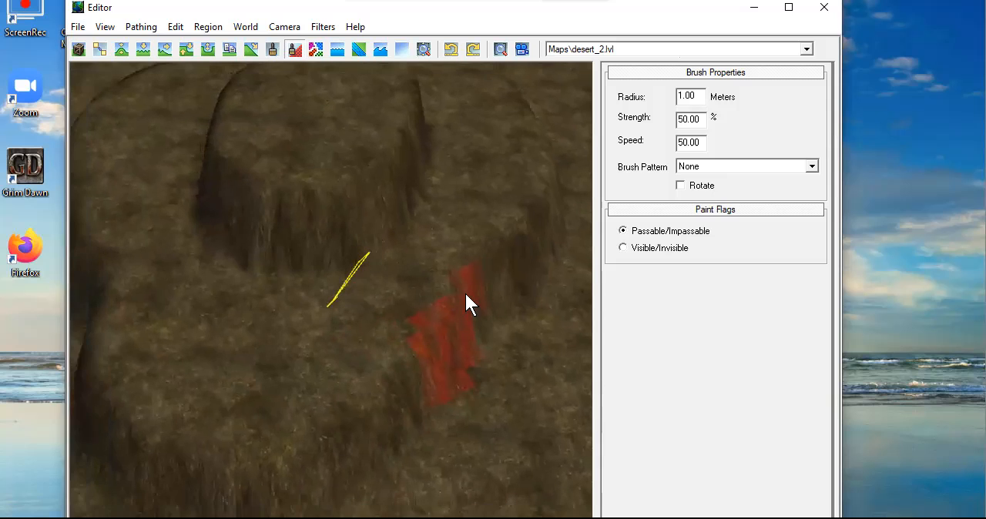
scroll(477, 278, down, 5)
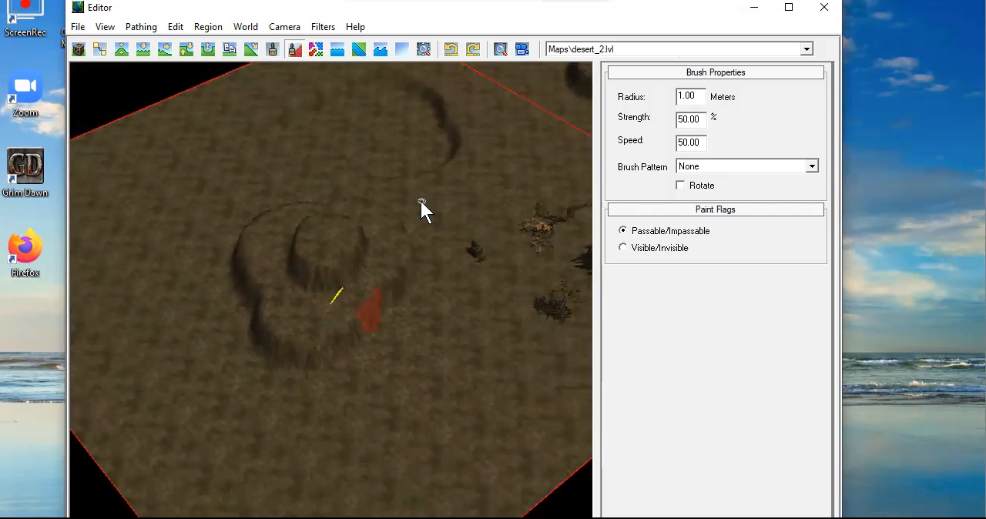
Examine the raised shrine mound in desert_2 and the impassable areas around the neighbouring region's craters and hills
scroll(431, 235, up, 5)
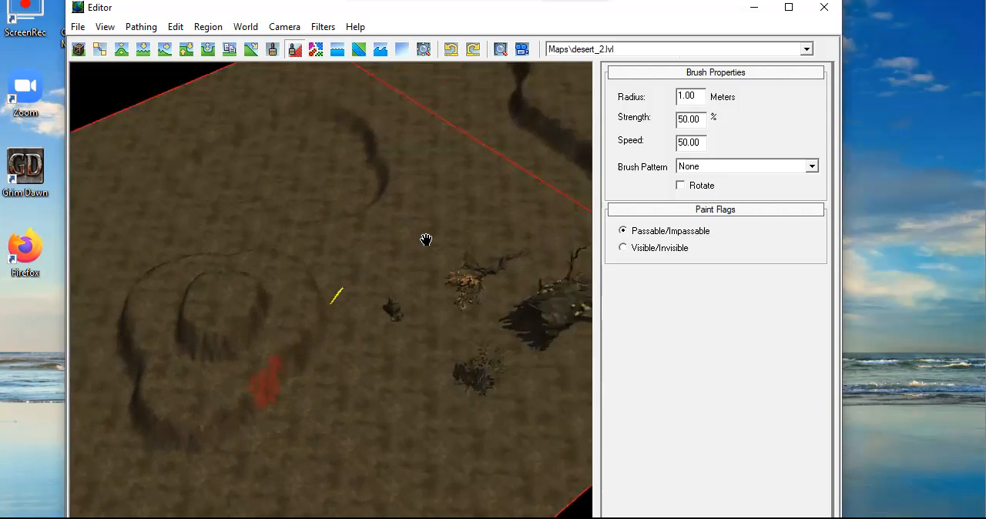
middle_drag(449, 219, 331, 375)
scroll(368, 344, down, 2)
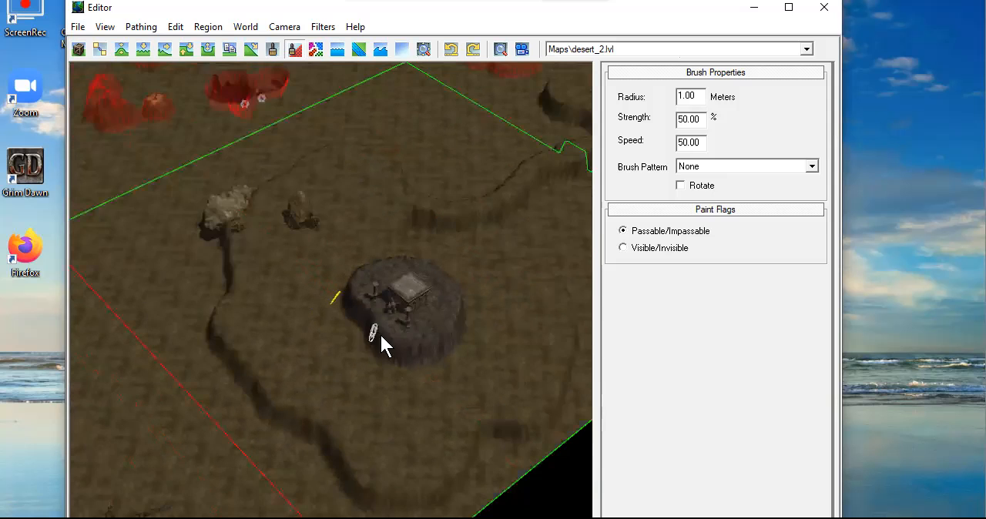
scroll(385, 343, up, 5)
middle_drag(424, 389, 361, 301)
scroll(380, 319, up, 3)
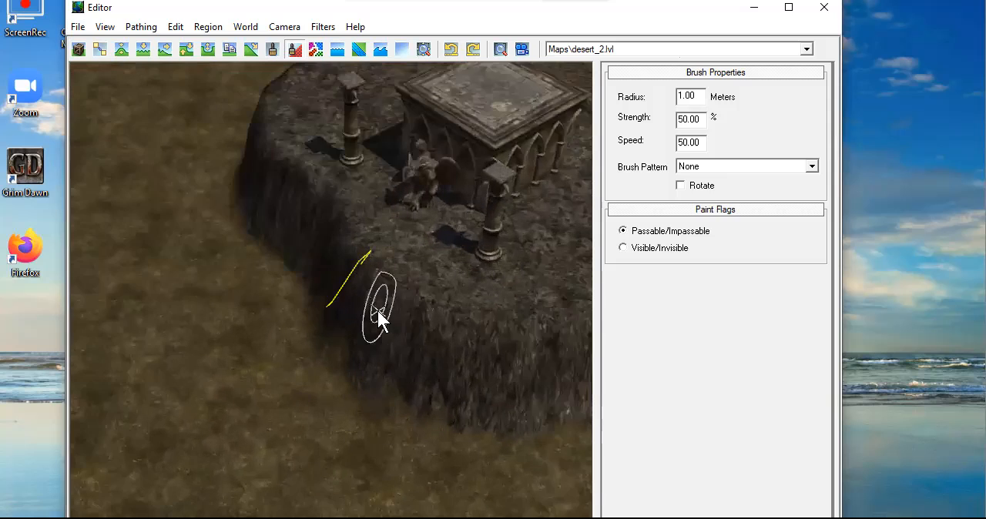
scroll(347, 369, down, 5)
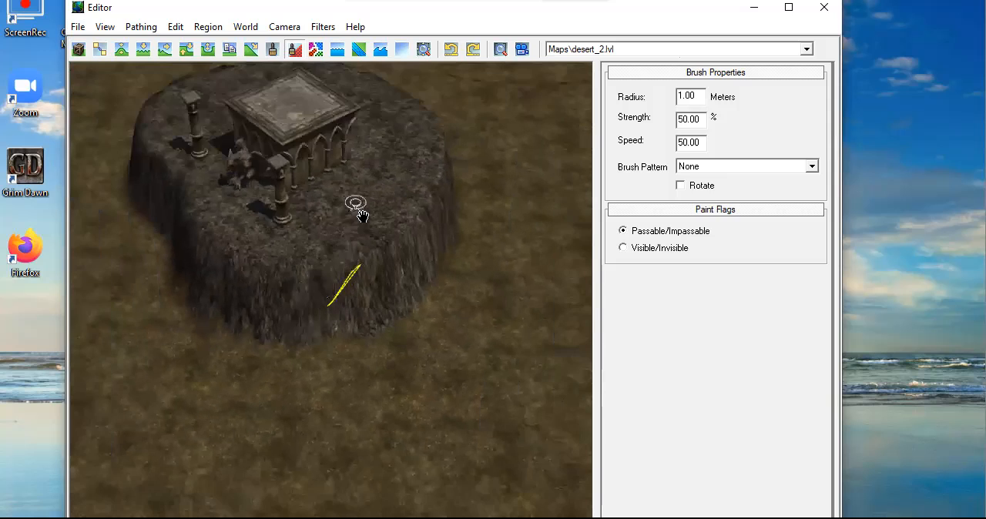
scroll(473, 407, up, 3)
middle_drag(310, 202, 473, 363)
middle_drag(303, 219, 544, 272)
middle_drag(511, 192, 193, 405)
middle_drag(343, 189, 558, 331)
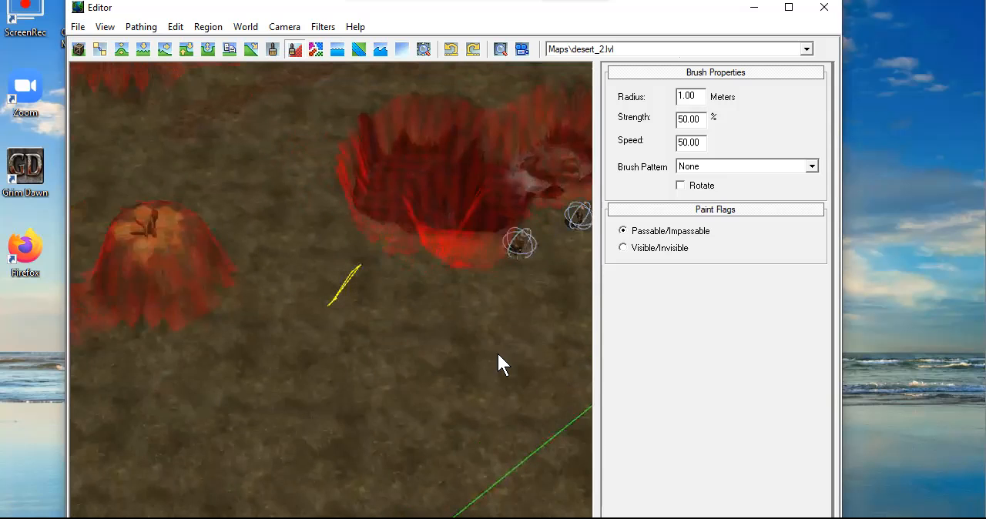
Turn off the Impassable Areas display in the world view
click(105, 29)
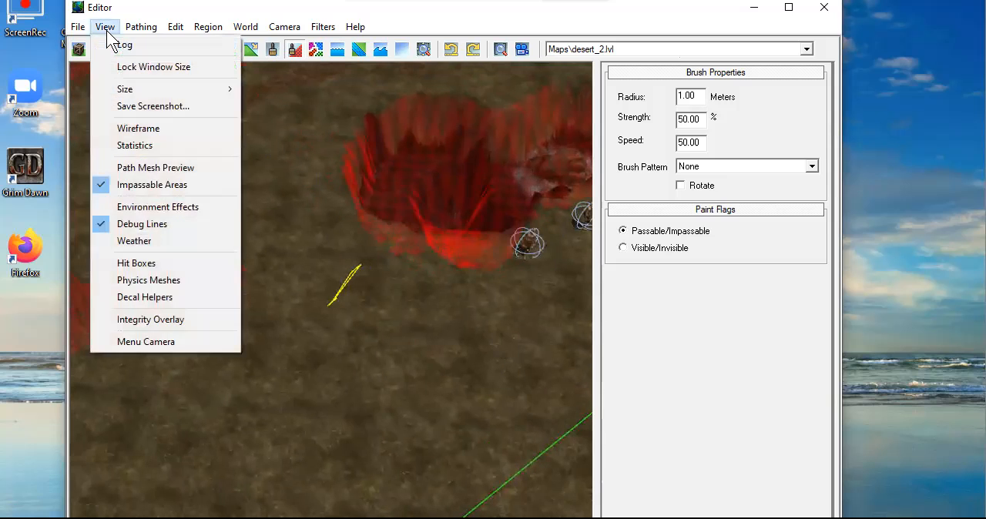
click(293, 52)
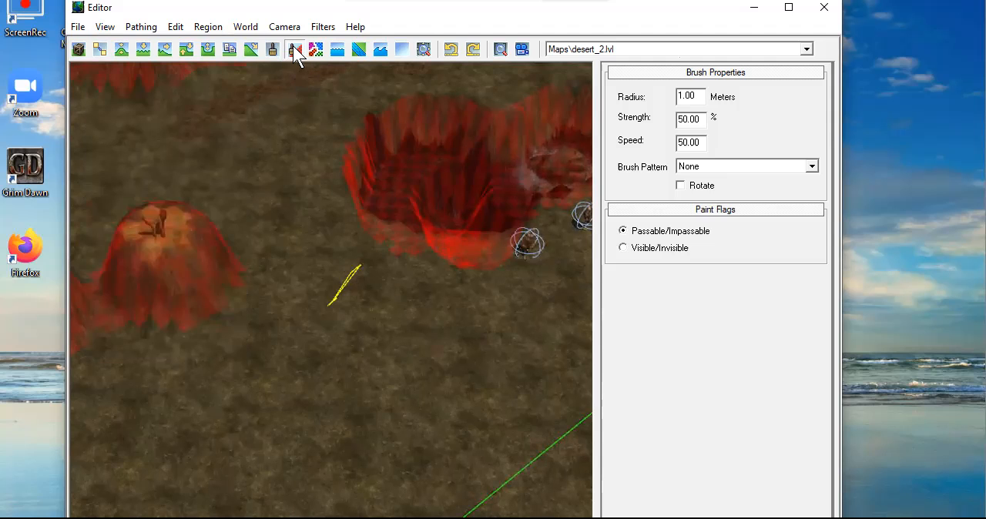
click(108, 27)
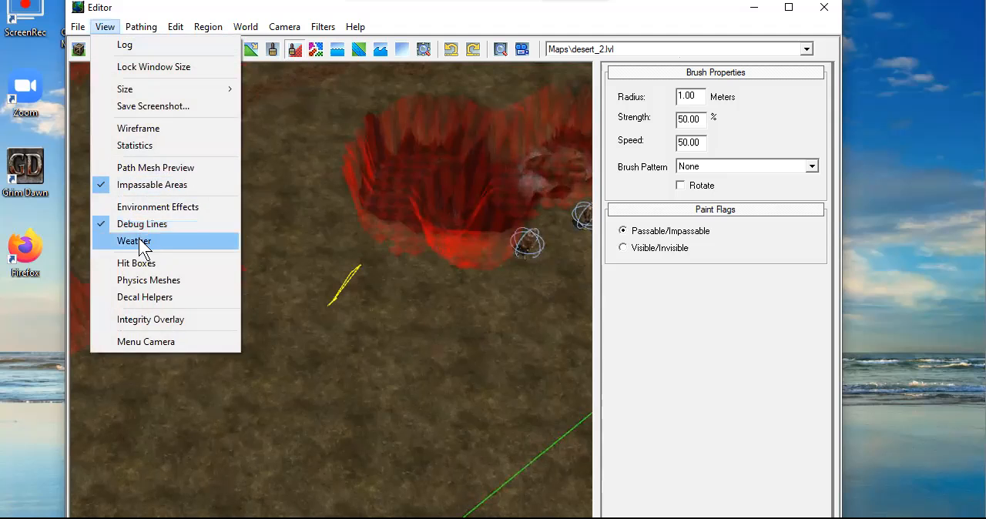
click(146, 185)
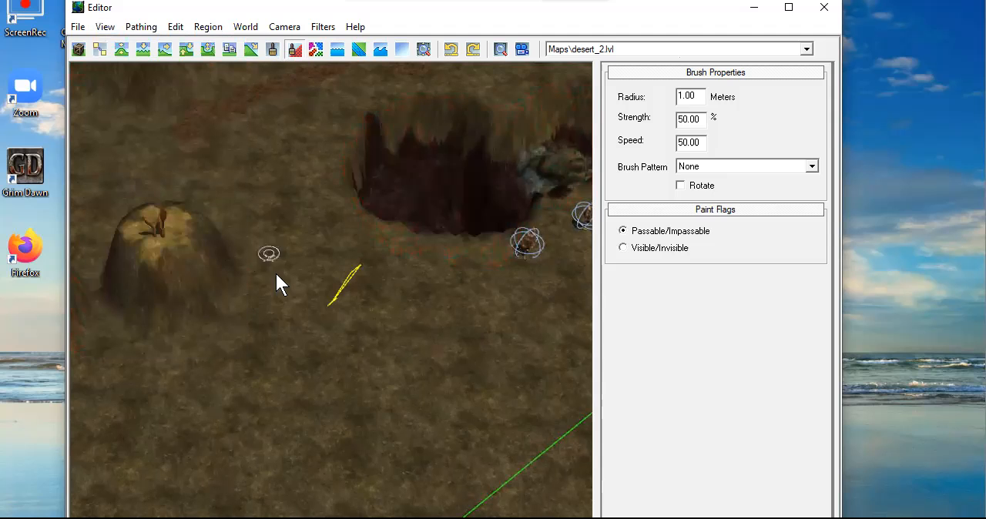
Look across the finished regions from the craters over the rocky dirt paths to the paved standing-stone circle
middle_drag(278, 221, 468, 287)
scroll(475, 269, down, 3)
middle_drag(387, 227, 324, 307)
middle_drag(407, 214, 339, 307)
middle_drag(433, 187, 382, 287)
middle_drag(519, 304, 411, 383)
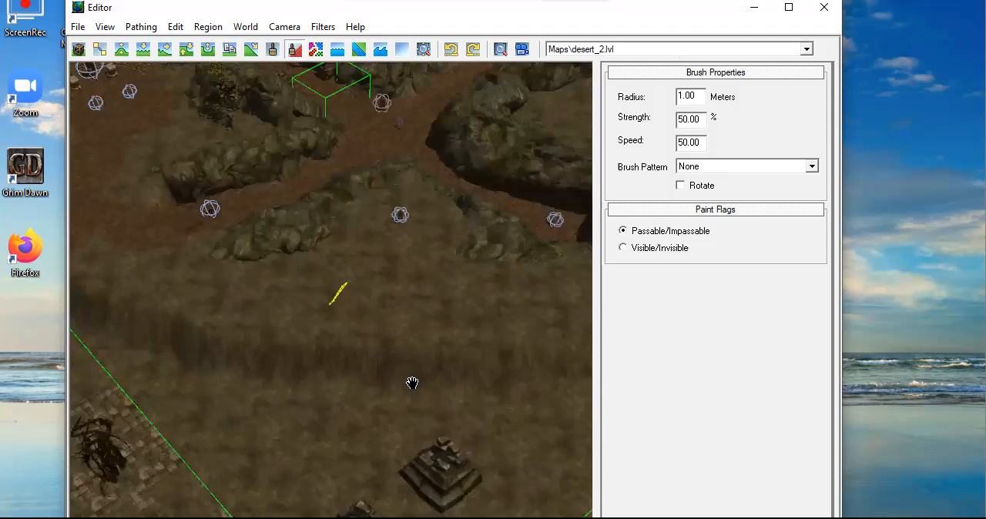
middle_drag(223, 281, 493, 331)
middle_drag(261, 317, 504, 304)
middle_drag(284, 296, 528, 266)
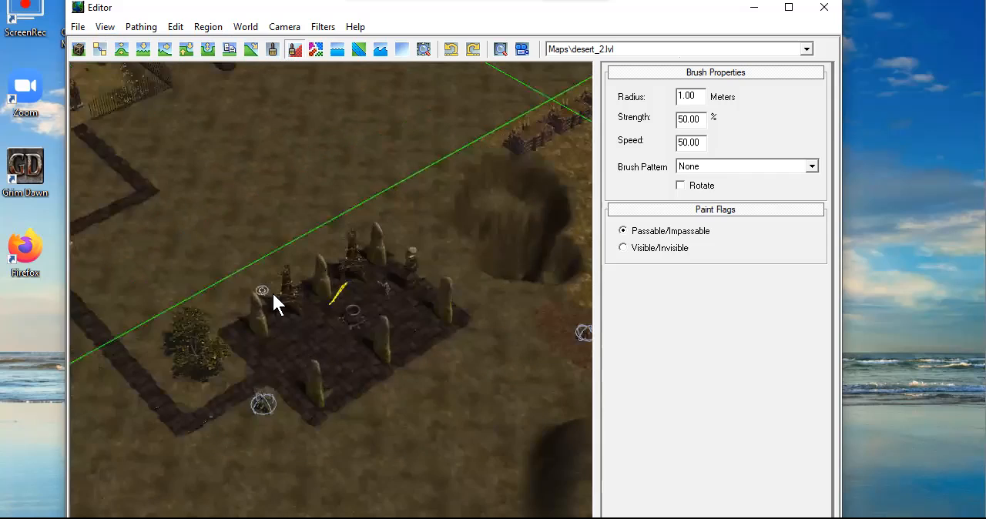
Examine the paved path, stone pillars and walled mausoleum courtyard up close
scroll(341, 308, up, 3)
middle_drag(333, 281, 566, 181)
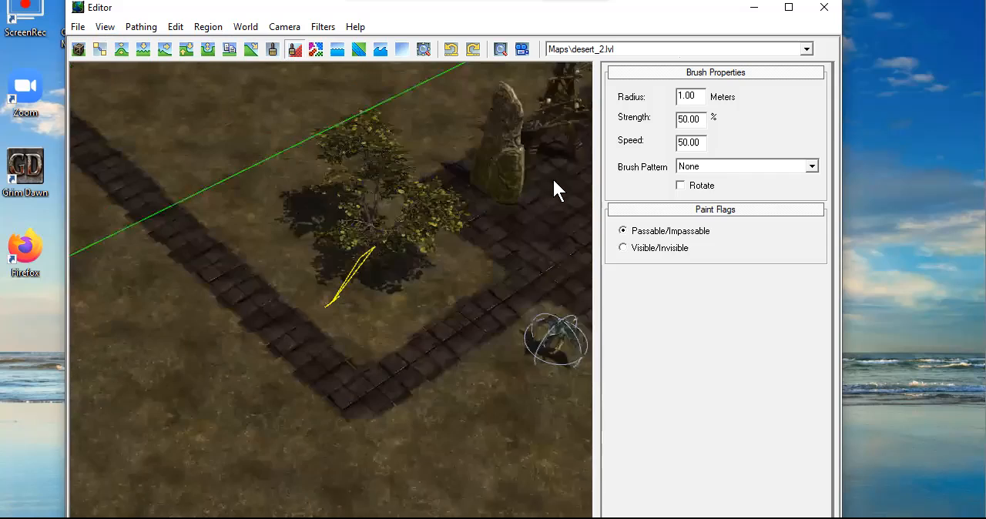
middle_drag(252, 187, 523, 351)
middle_drag(306, 183, 544, 351)
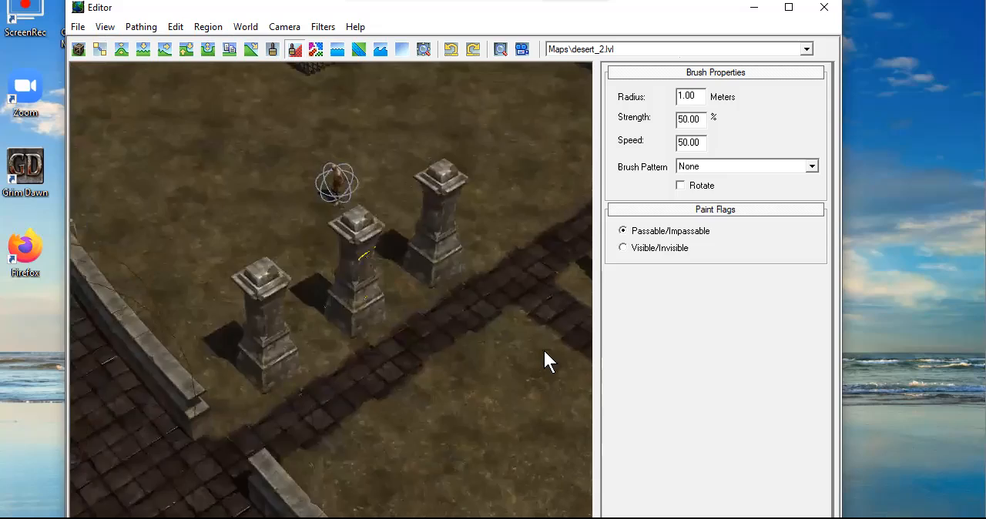
middle_drag(314, 394, 354, 134)
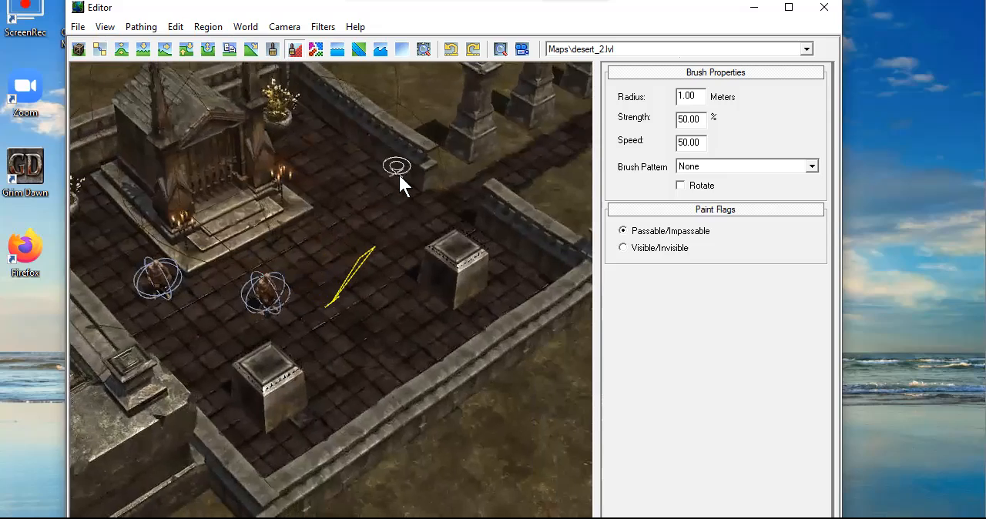
scroll(400, 174, down, 1)
middle_drag(560, 175, 294, 306)
middle_drag(370, 183, 434, 407)
mouse_move(251, 334)
middle_down()
mouse_move(386, 397)
mouse_move(250, 279)
middle_up()
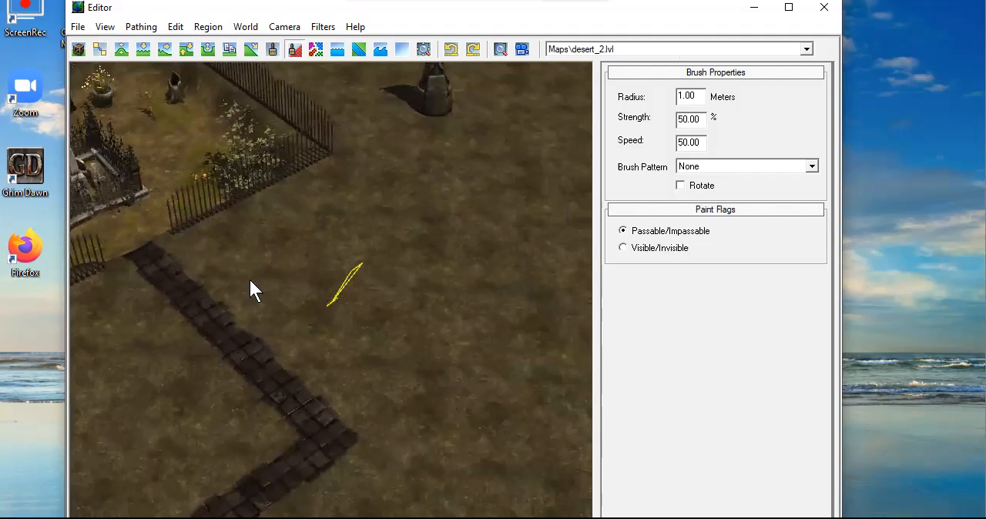
Inspect the ground beyond the fenced graveyard and the cliffs lining the winding red dirt canyon
middle_drag(525, 351, 321, 210)
scroll(484, 264, down, 2)
middle_drag(522, 287, 119, 310)
middle_drag(445, 263, 73, 323)
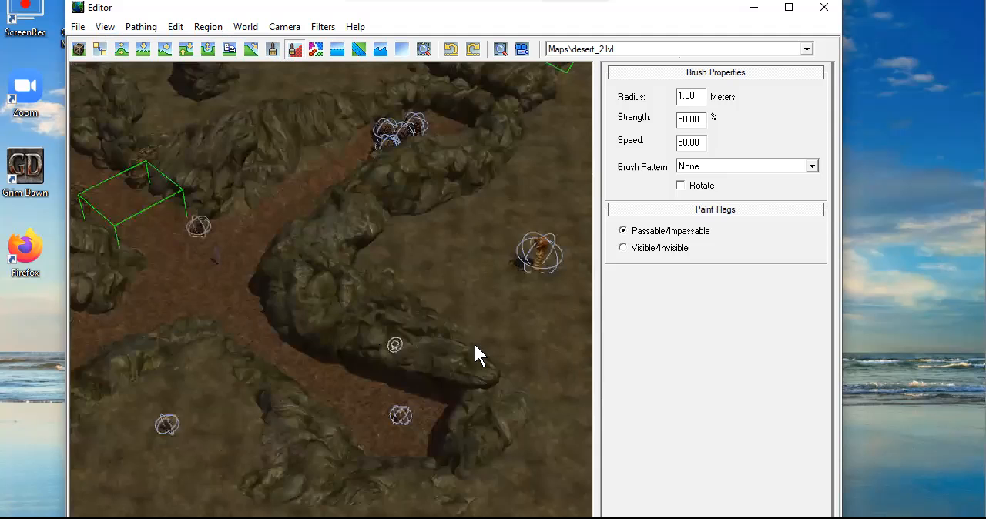
middle_drag(474, 345, 137, 258)
middle_drag(510, 138, 84, 319)
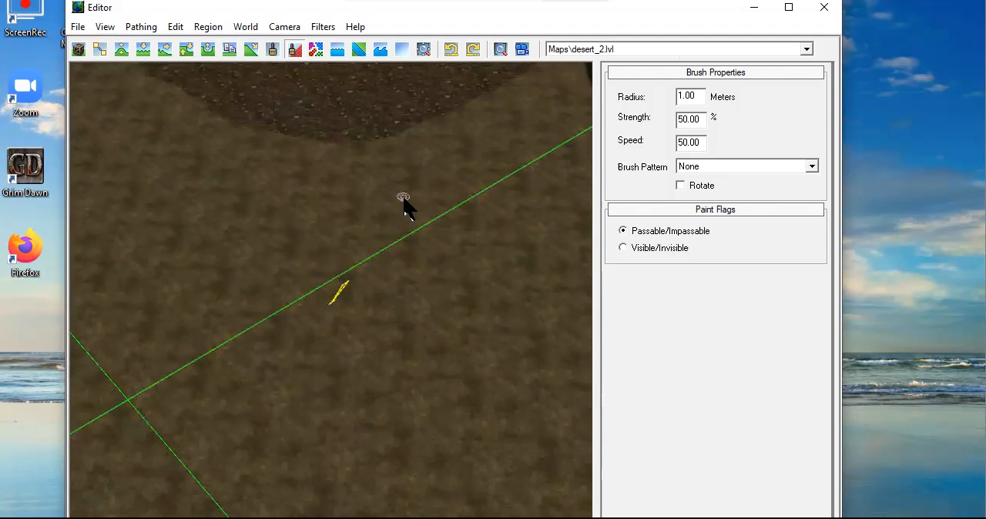
scroll(393, 202, down, 2)
Examine the brick road between the cliffs and the walled ruin with the statue and glowing green object
middle_drag(385, 200, 418, 318)
middle_drag(311, 153, 206, 181)
scroll(417, 253, up, 3)
middle_drag(407, 276, 491, 295)
scroll(400, 264, down, 5)
middle_drag(224, 256, 551, 171)
scroll(313, 310, up, 6)
middle_drag(208, 288, 412, 225)
scroll(347, 193, up, 2)
middle_drag(295, 131, 393, 344)
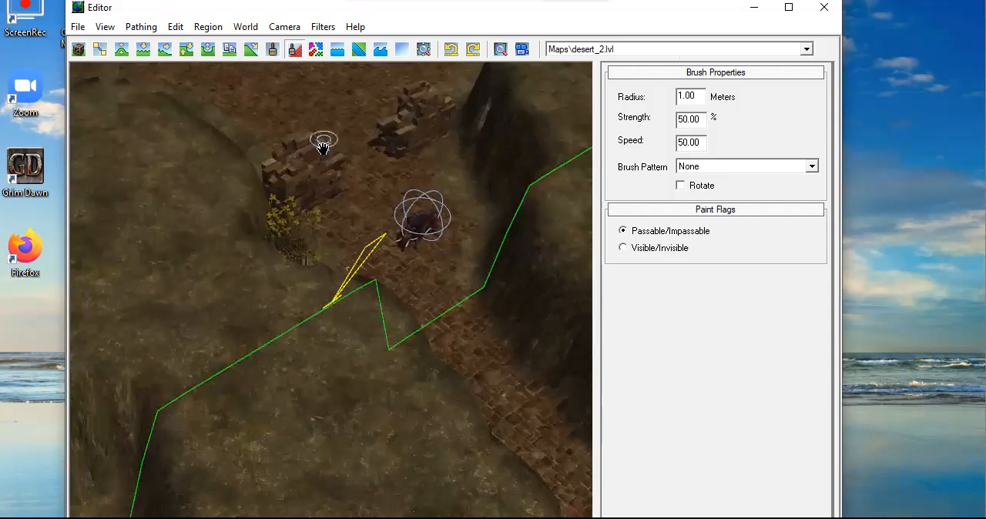
middle_drag(324, 144, 371, 394)
middle_drag(317, 166, 470, 462)
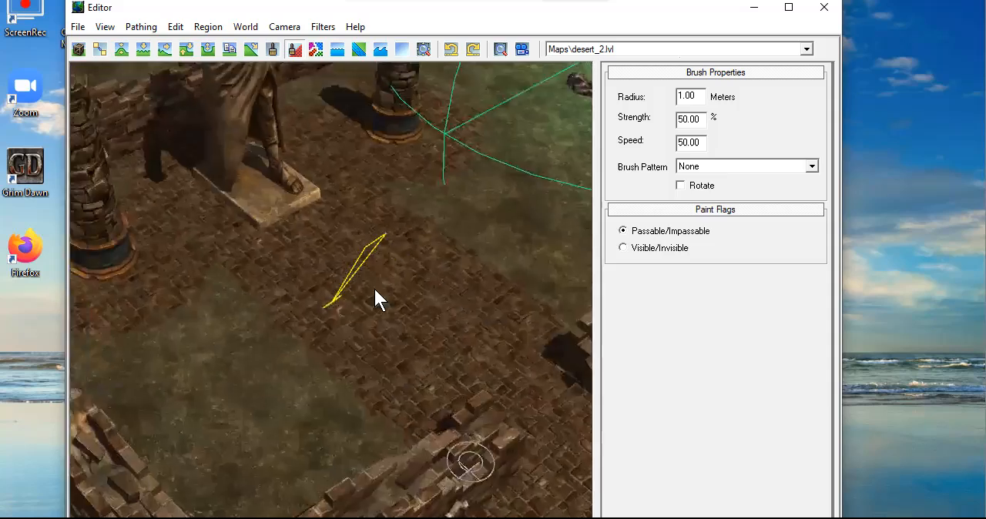
middle_drag(364, 239, 393, 265)
scroll(396, 264, down, 5)
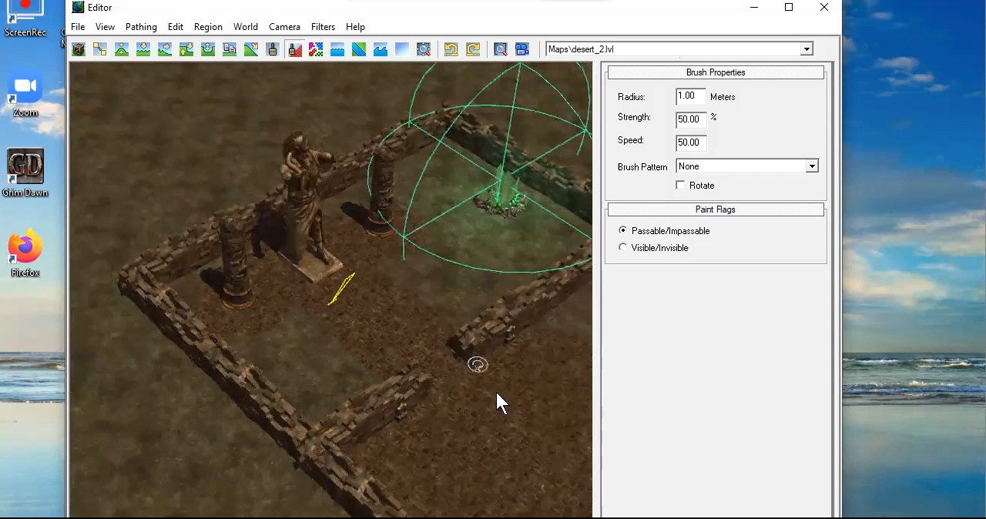
Examine the walled statue ruin, its entrance gap and the dirt path leading out past the rocks
scroll(356, 309, up, 3)
scroll(358, 314, down, 4)
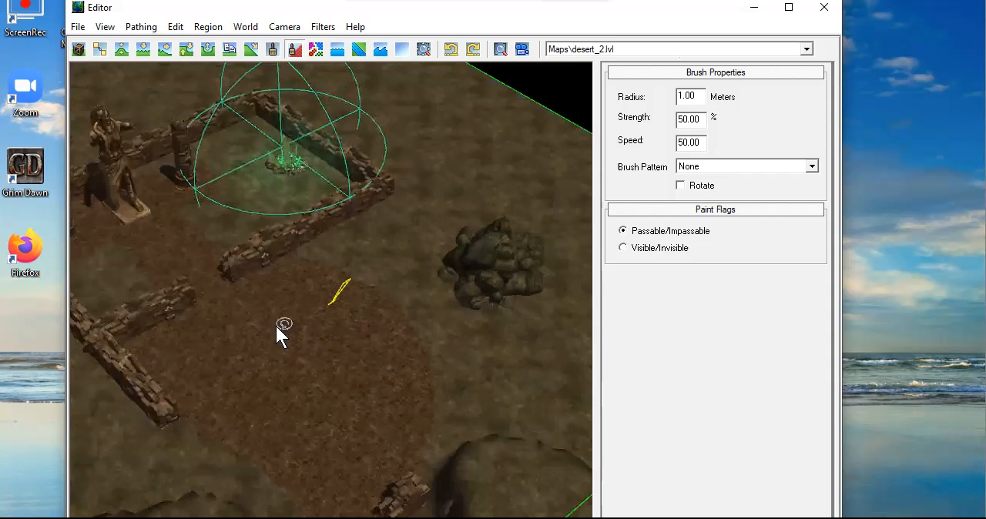
scroll(356, 323, up, 2)
middle_drag(357, 323, 363, 323)
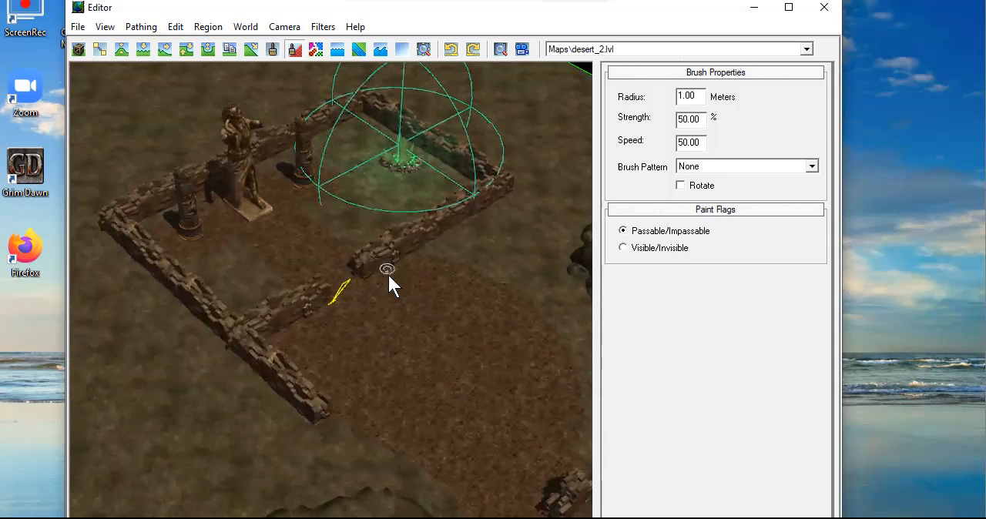
scroll(436, 354, down, 2)
Look along the red dirt paths between the cliffs, from the canyon bends to the paved stone circle and the region border
middle_drag(500, 407, 298, 165)
middle_drag(353, 365, 392, 191)
scroll(390, 360, up, 2)
middle_drag(340, 407, 427, 212)
scroll(435, 262, down, 2)
middle_drag(426, 381, 316, 247)
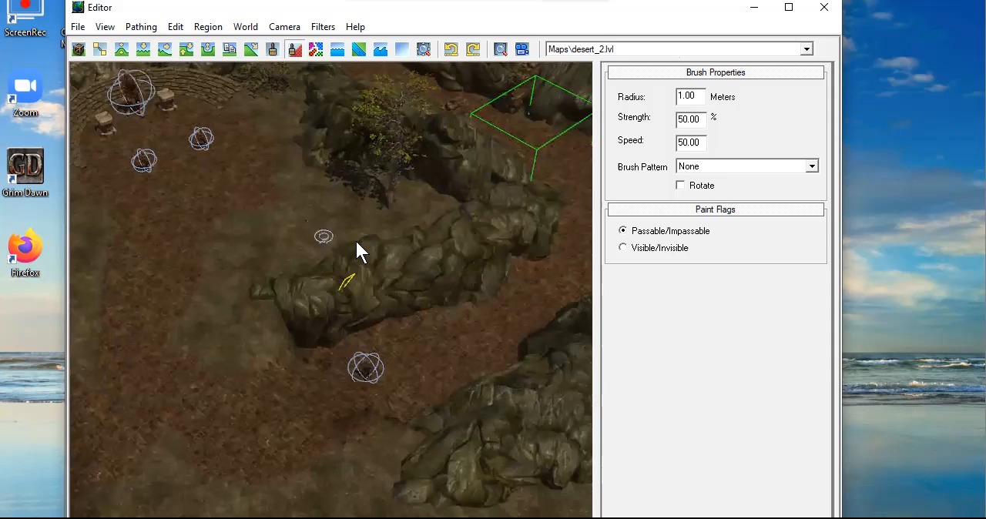
scroll(370, 250, down, 1)
middle_drag(452, 296, 220, 310)
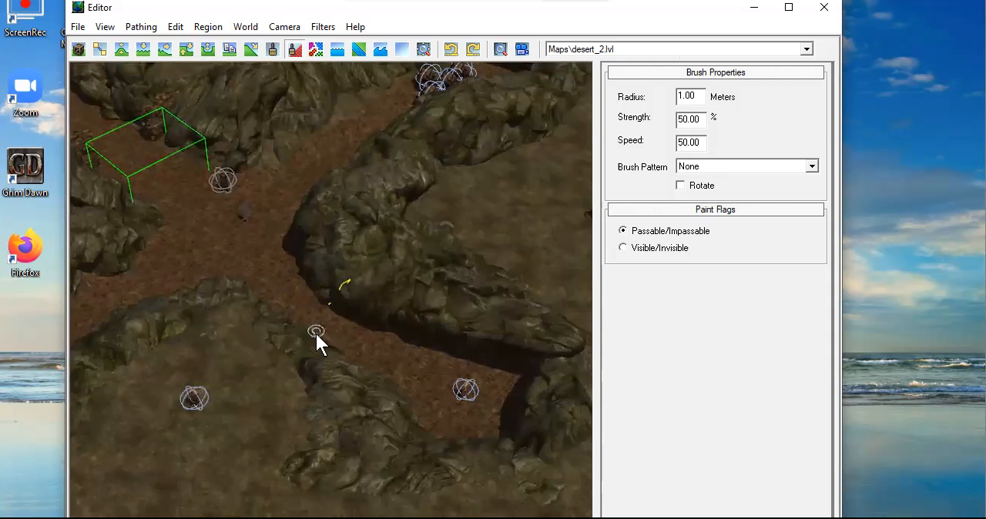
middle_drag(235, 273, 308, 327)
middle_drag(257, 348, 418, 304)
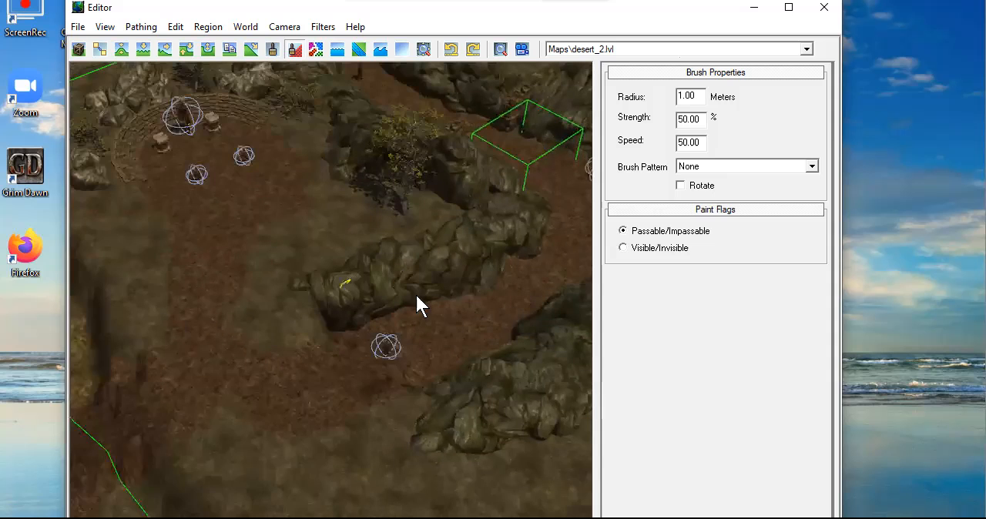
middle_drag(256, 343, 313, 290)
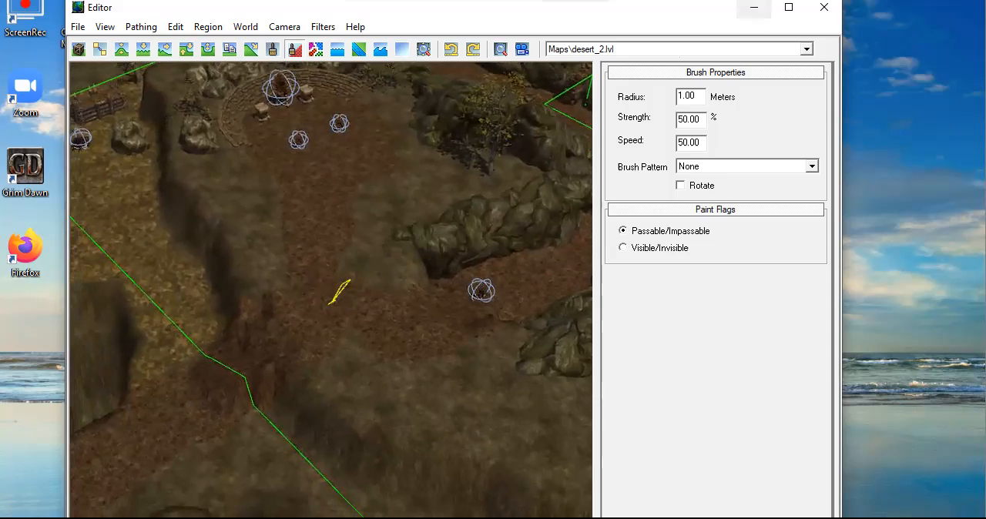